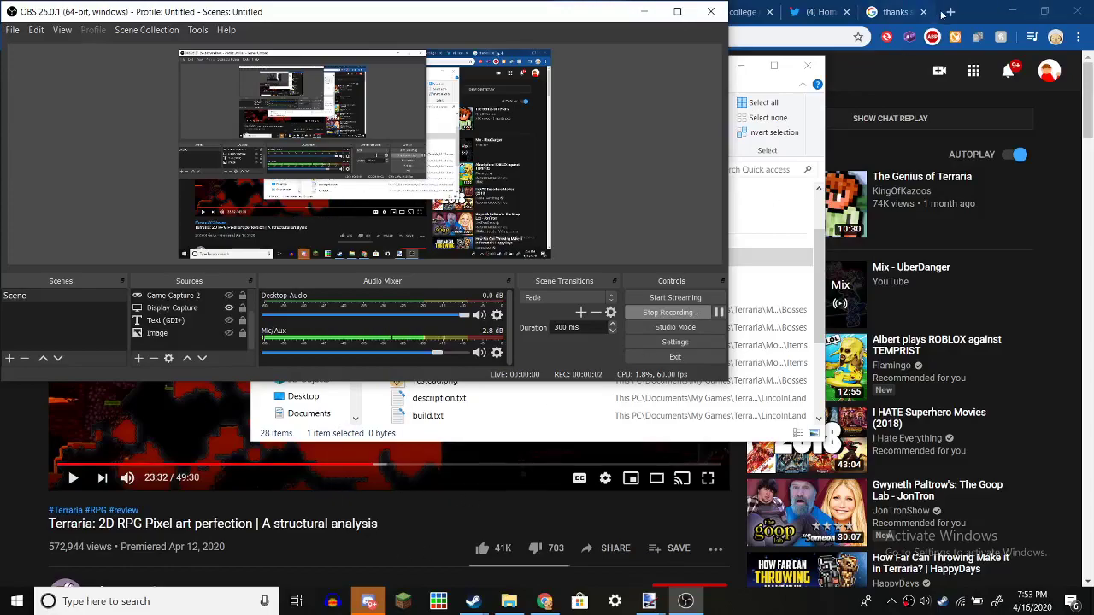
- Open a new Chrome tab on the Google start page, briefly checking the forum tab
click(949, 12)
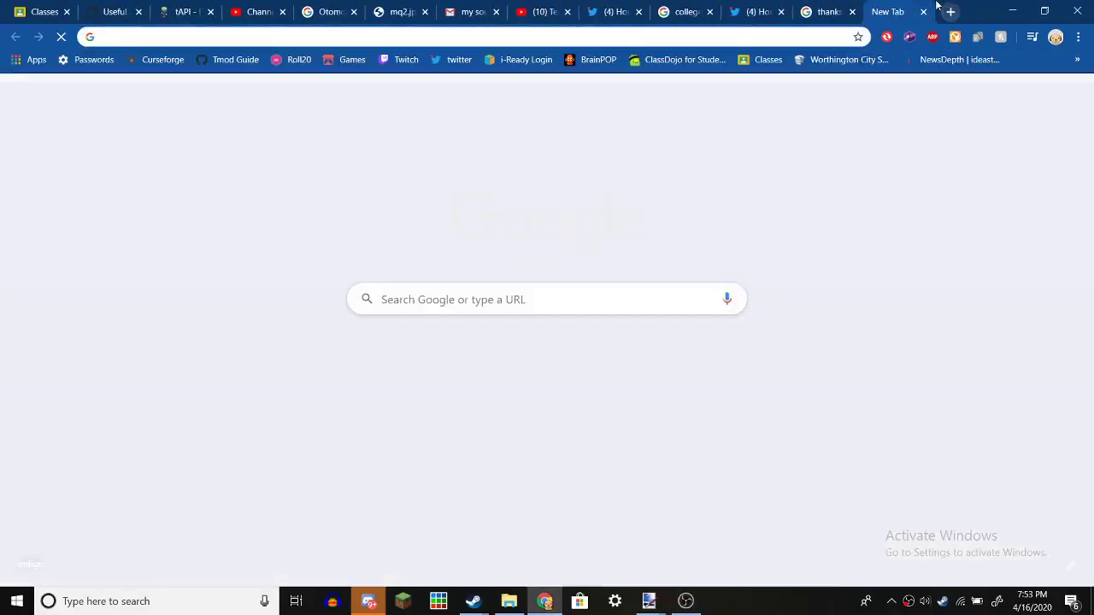
click(183, 12)
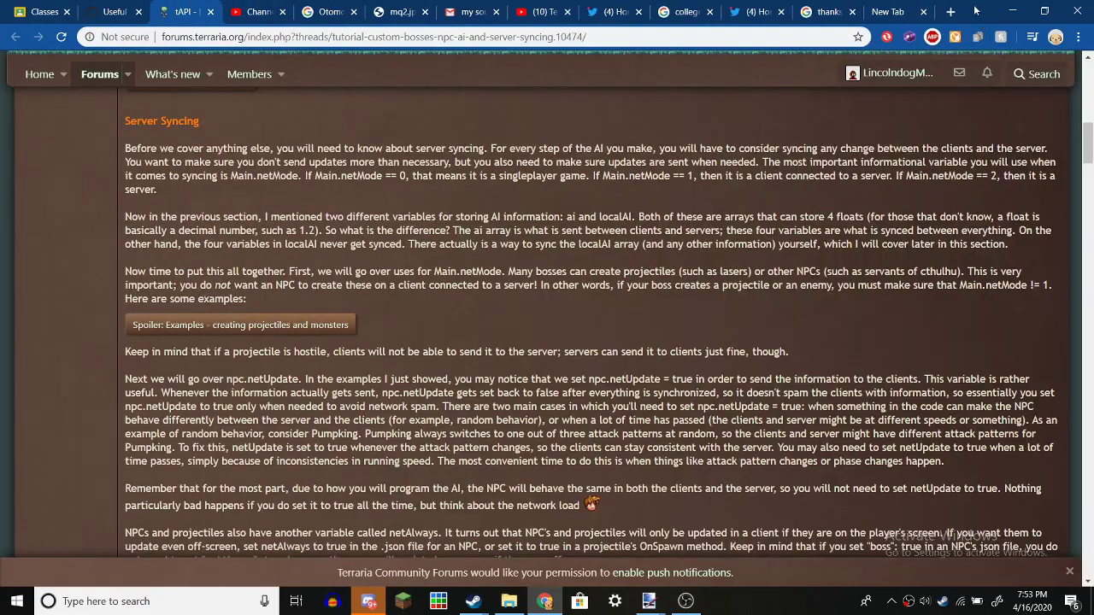
click(876, 8)
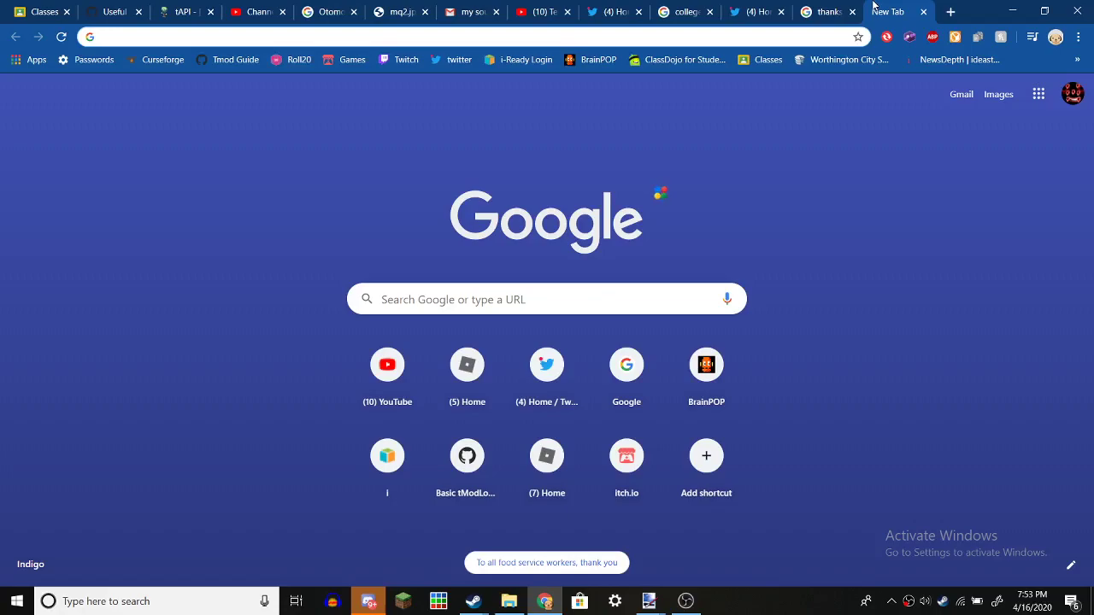
- Search Google for 'tmodloader' to reach the '[1.3] tModLoader - A Modding API' forum thread
click(597, 293)
text(Tmodload)
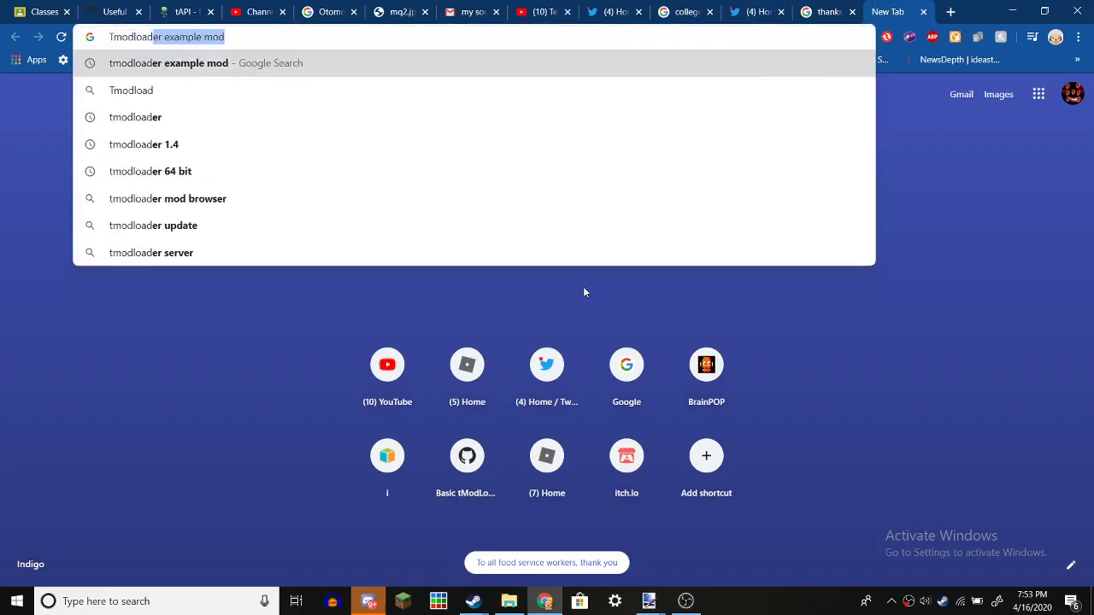
text(er\)
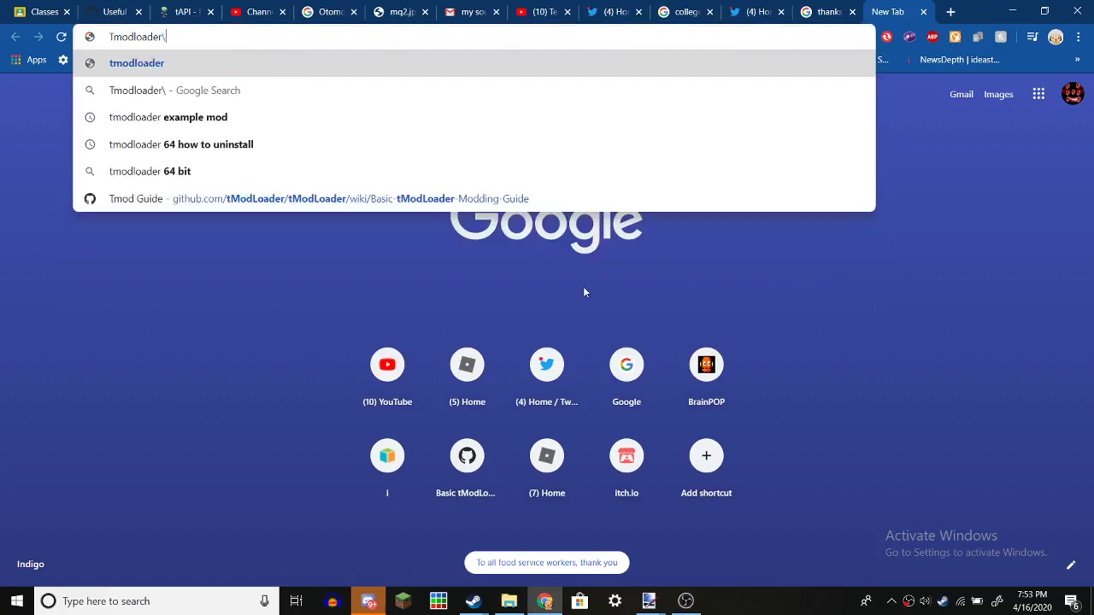
key(Return)
click(193, 37)
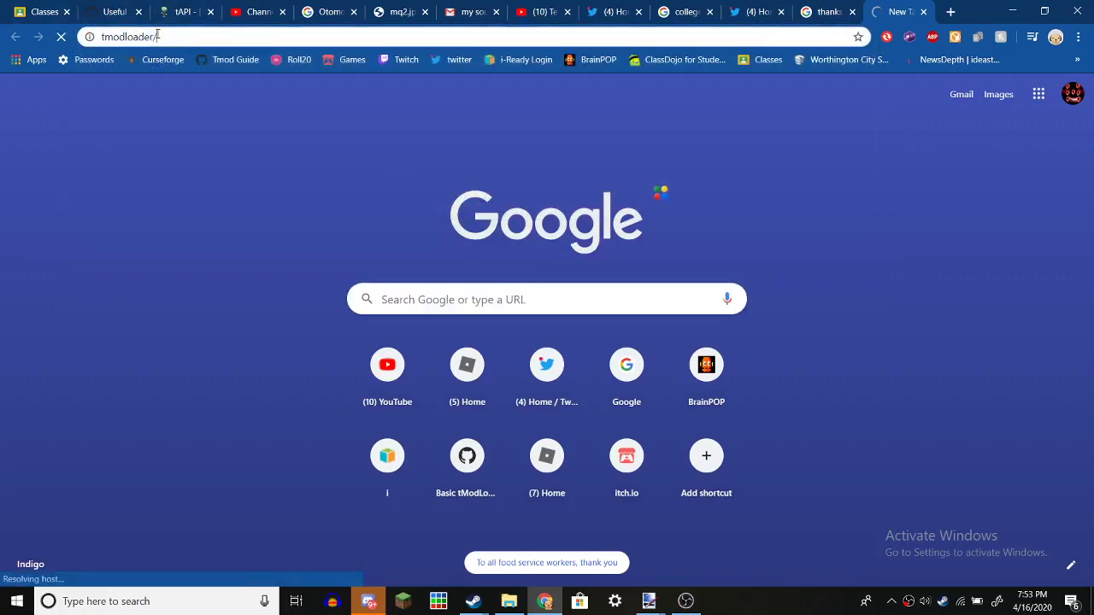
text(tmodloa)
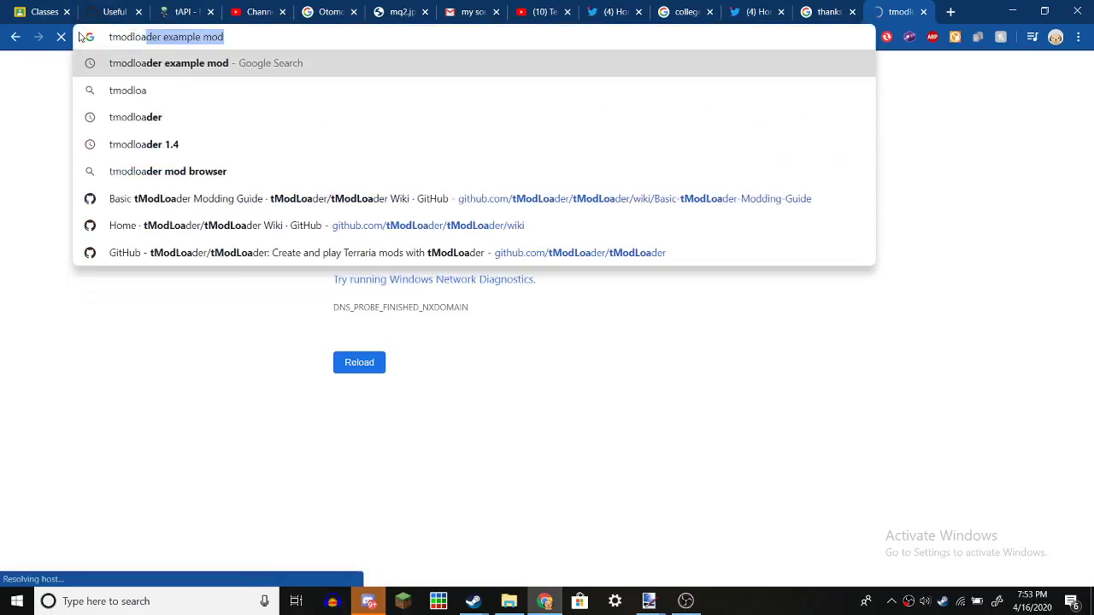
text(der)
key(Return)
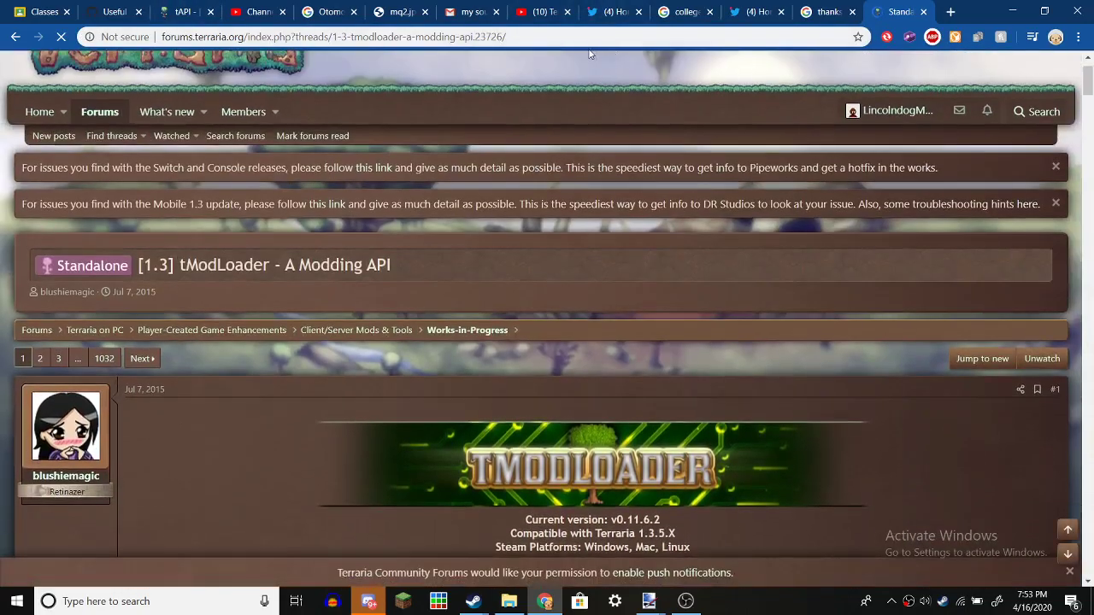
scroll(544, 296, down, 8)
scroll(543, 295, down, 3)
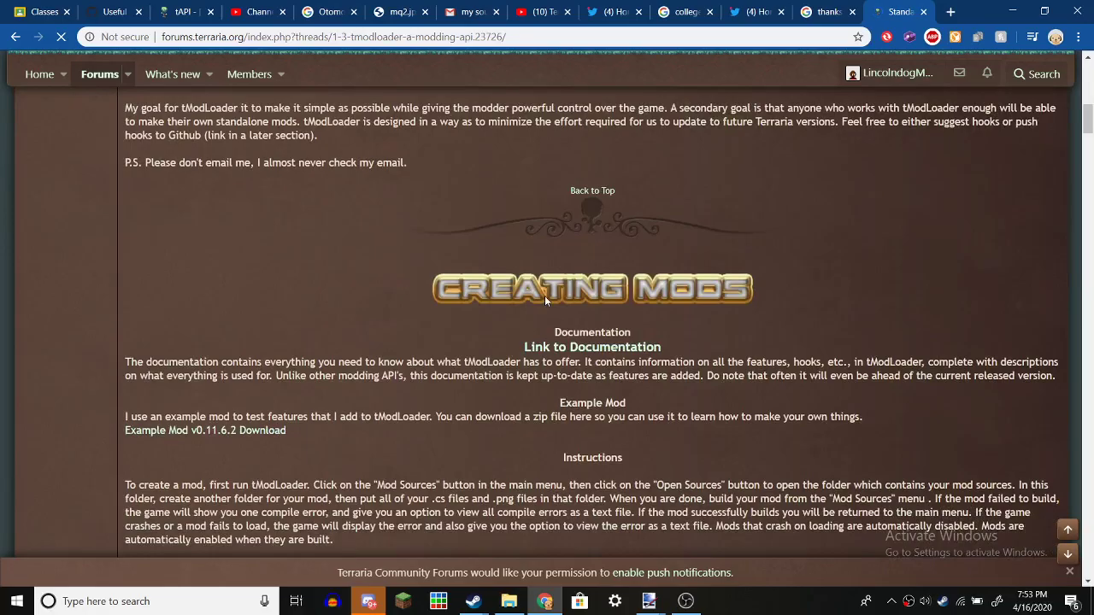
scroll(589, 294, down, 5)
scroll(589, 293, up, 5)
scroll(556, 422, up, 3)
scroll(556, 422, up, 3)
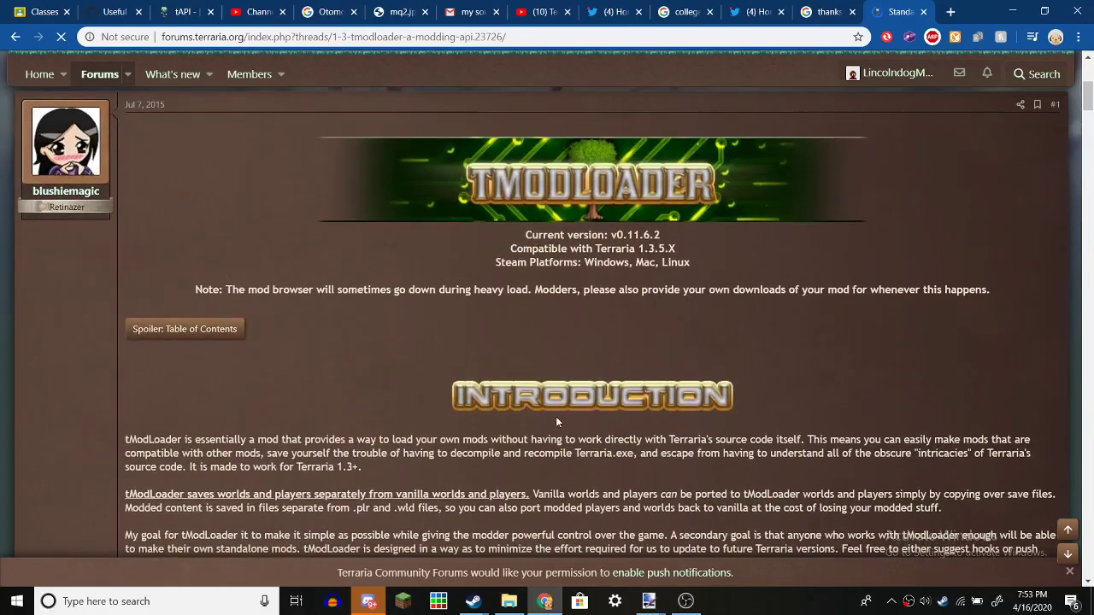
scroll(556, 422, down, 6)
scroll(556, 422, down, 4)
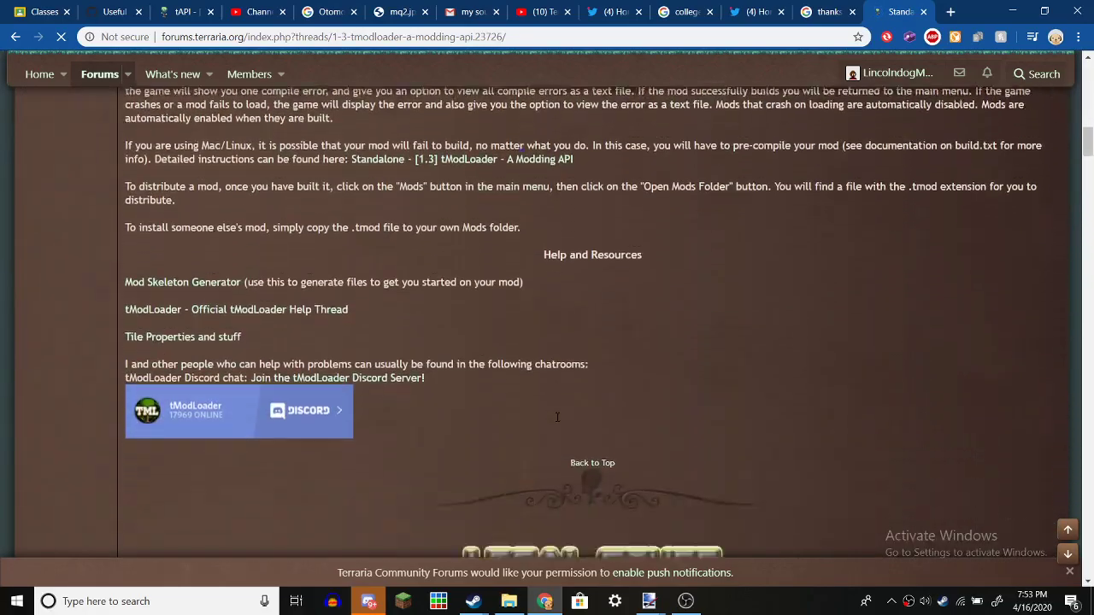
scroll(556, 422, down, 4)
scroll(556, 422, down, 2)
scroll(556, 421, down, 3)
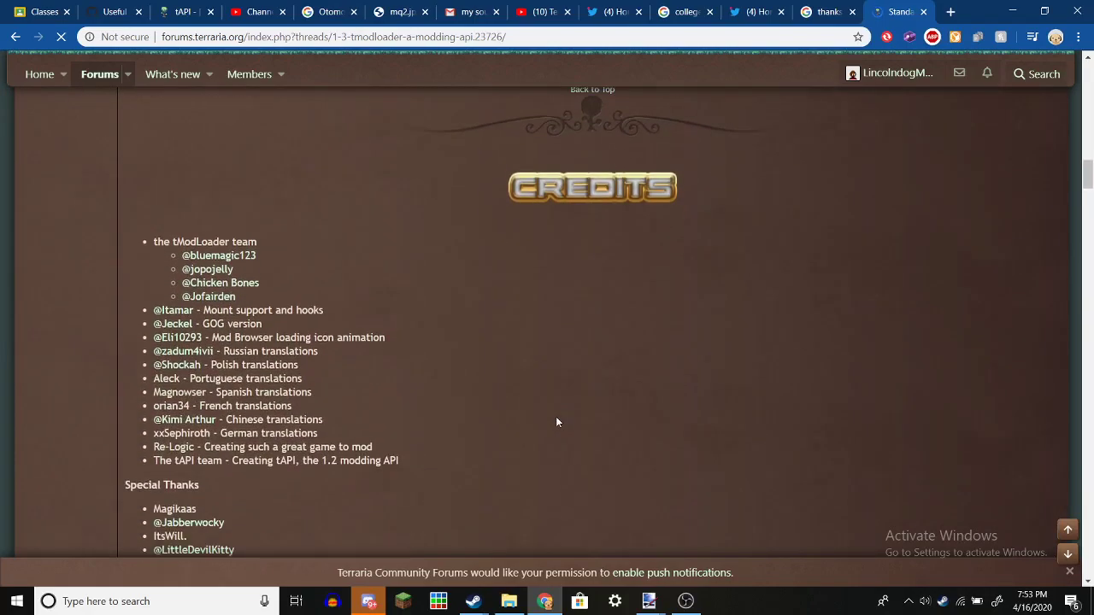
scroll(556, 421, down, 5)
scroll(556, 421, down, 2)
scroll(556, 422, down, 2)
scroll(557, 422, down, 3)
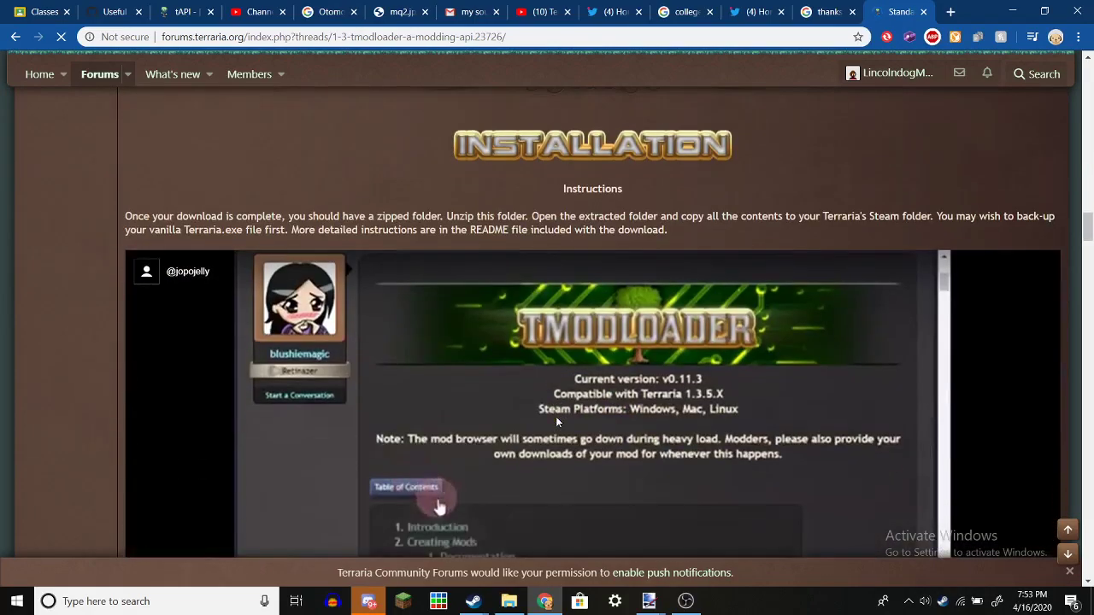
scroll(556, 421, down, 5)
scroll(556, 421, down, 1)
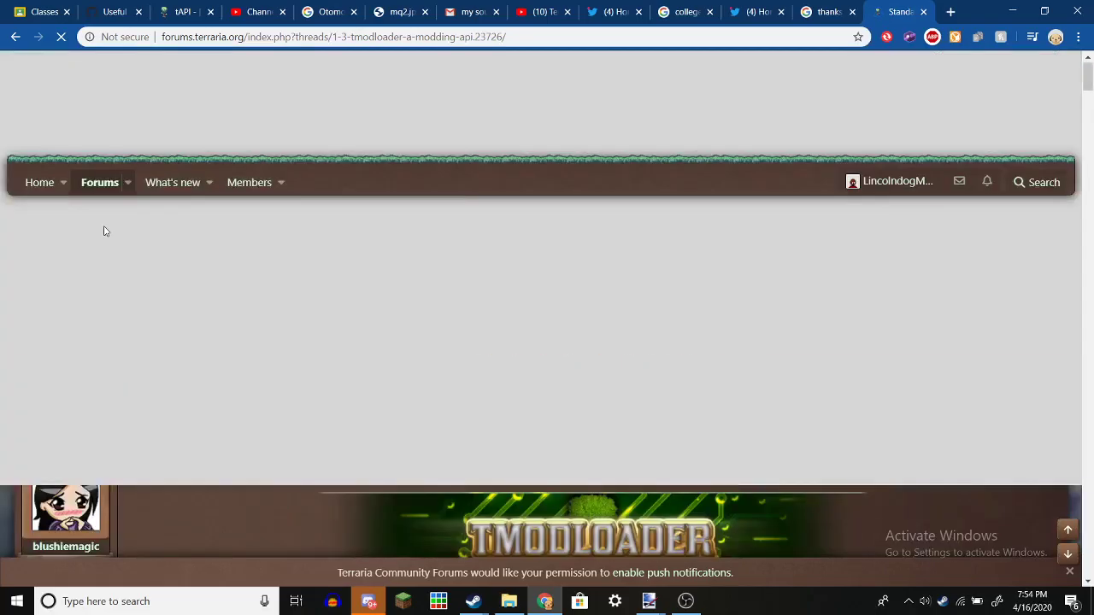
scroll(231, 308, down, 10)
scroll(230, 309, down, 10)
scroll(231, 308, down, 10)
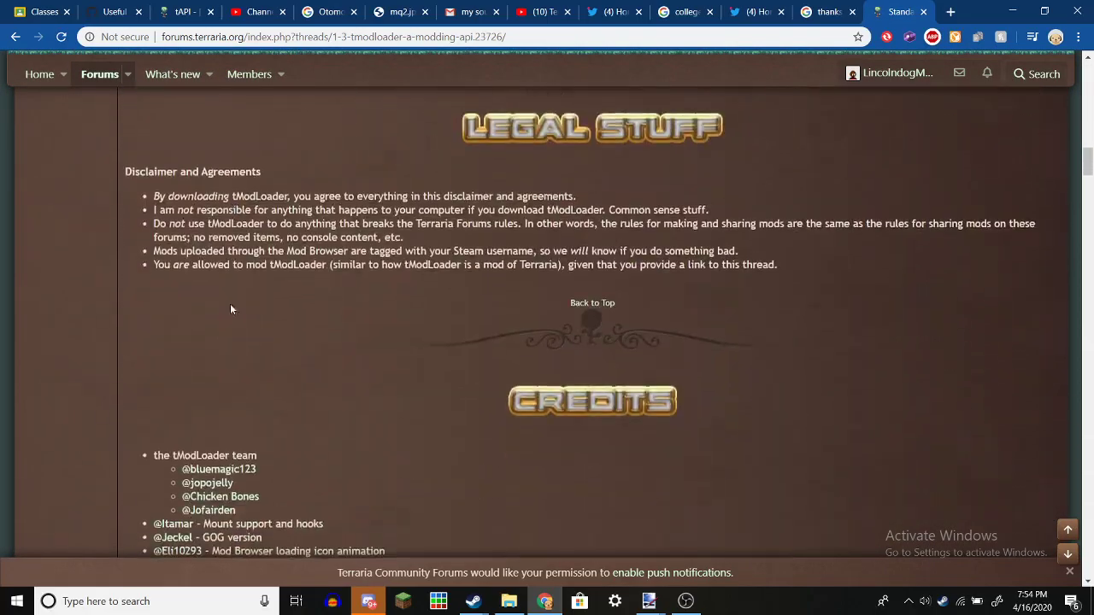
scroll(232, 311, up, 1)
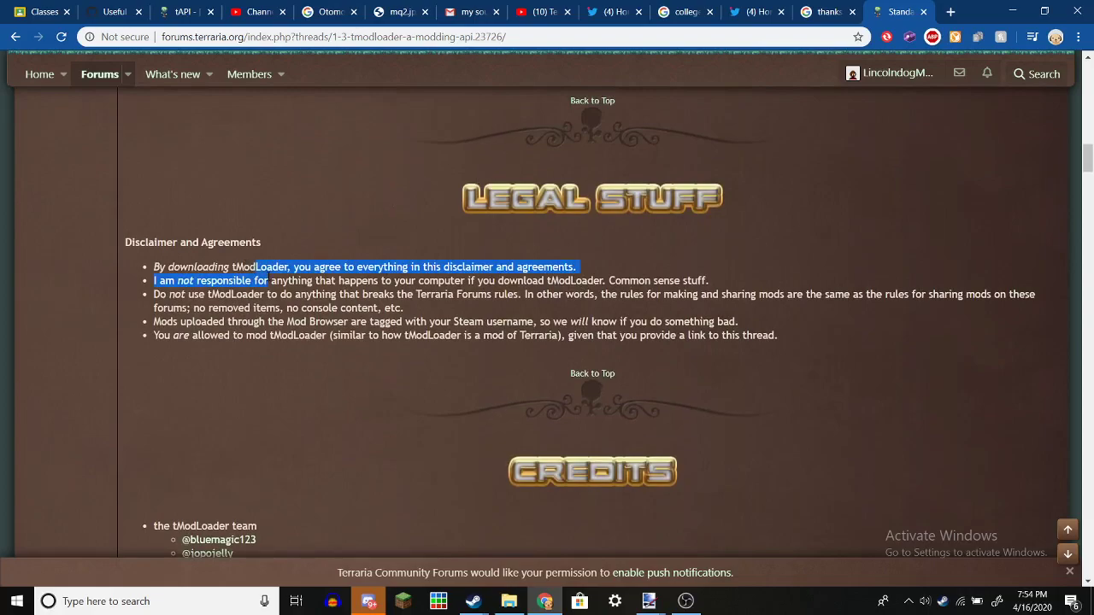
mouse_move(258, 266)
mouse_down()
mouse_move(275, 294)
mouse_move(652, 342)
mouse_up()
- Scroll the tModLoader thread down to its Download section for the Windows zip
click(650, 340)
scroll(615, 329, down, 1)
scroll(590, 316, down, 4)
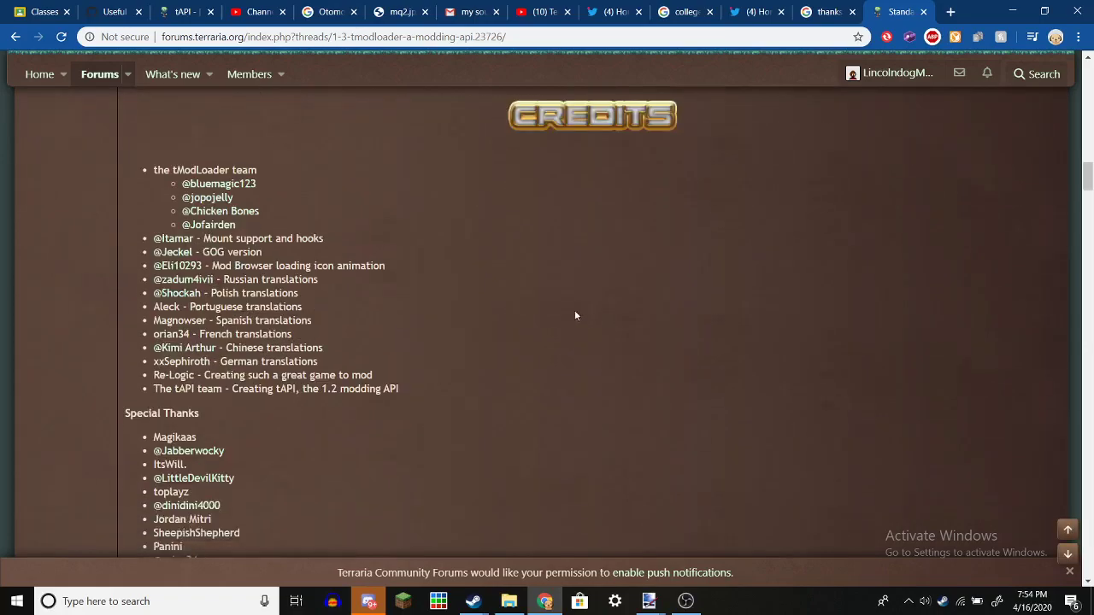
scroll(568, 312, down, 5)
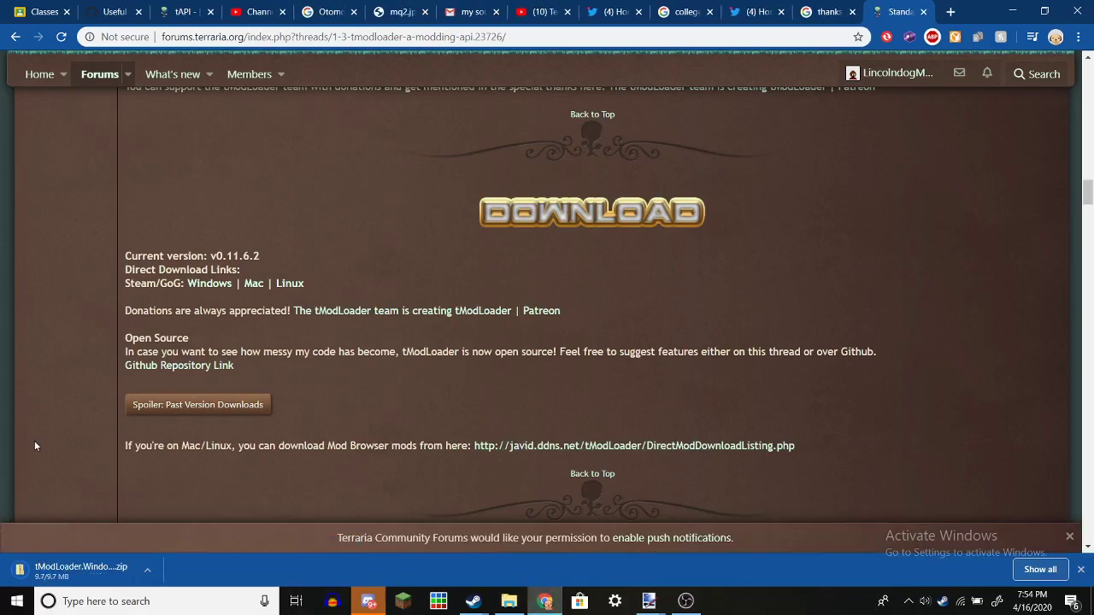
- Open the tModLoader zip, try tModLoaderInstaller.jar, and dismiss the missing-files error
click(56, 564)
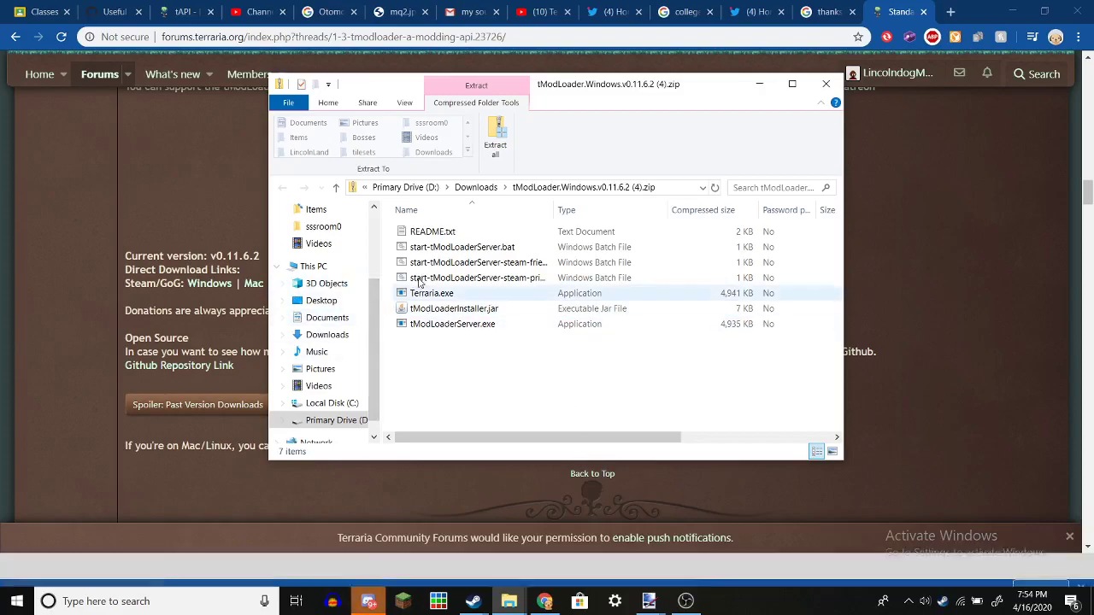
double_click(444, 310)
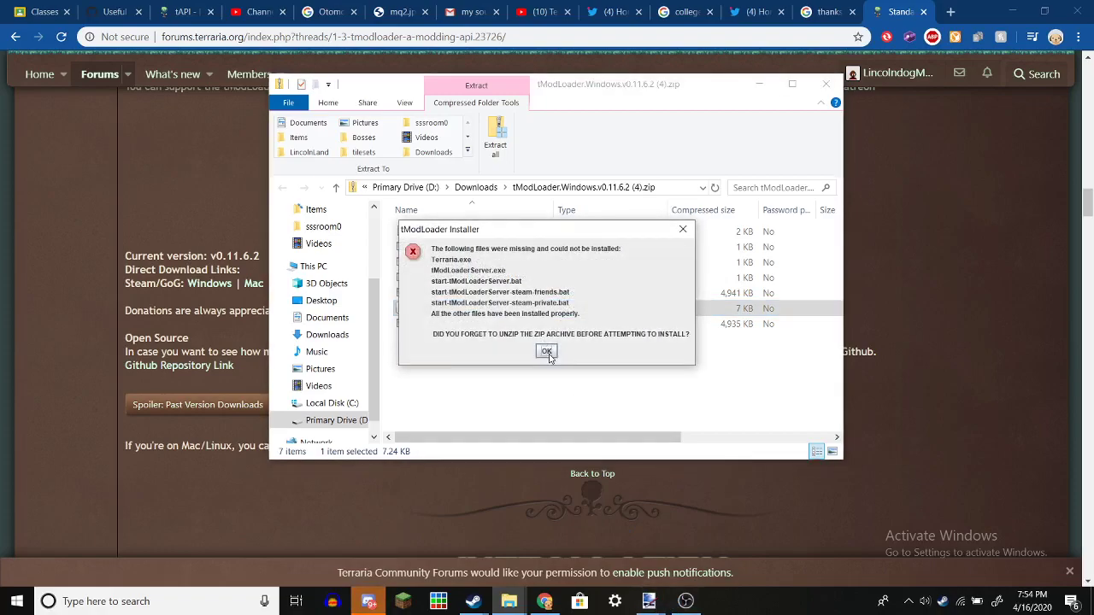
click(547, 352)
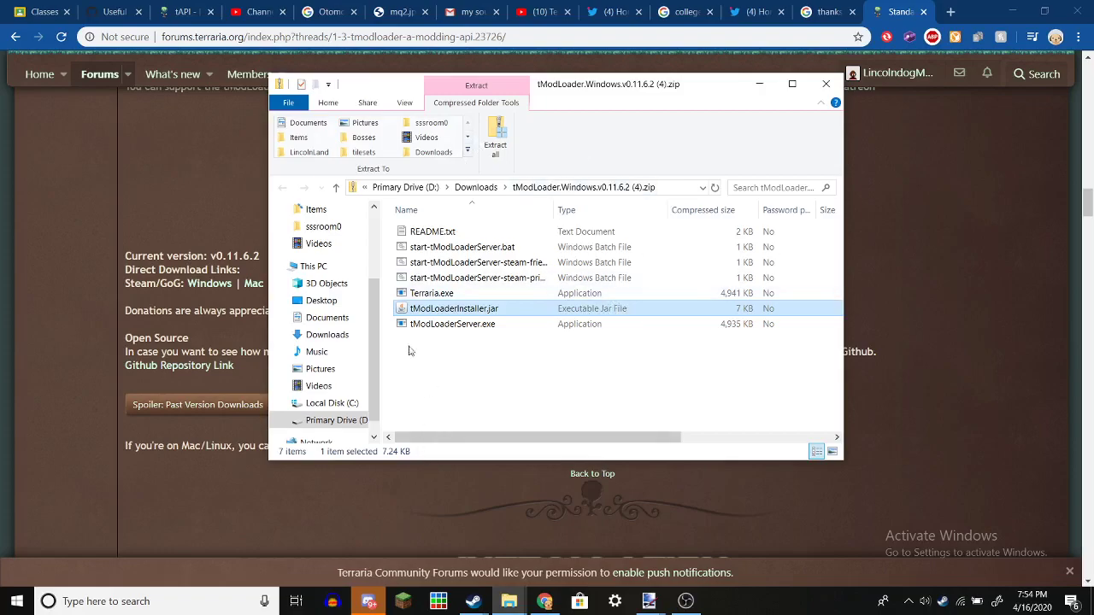
- Open README.txt from the zip in Notepad and scroll through its install instructions
double_click(431, 232)
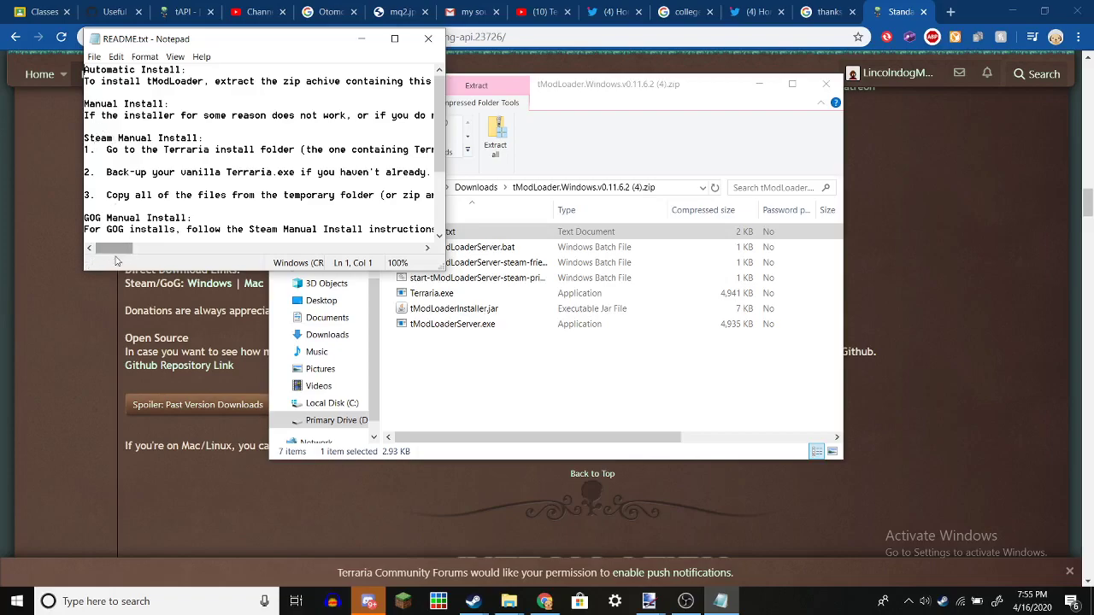
mouse_move(115, 254)
mouse_down()
mouse_move(168, 249)
mouse_move(91, 244)
mouse_up()
scroll(170, 135, down, 1)
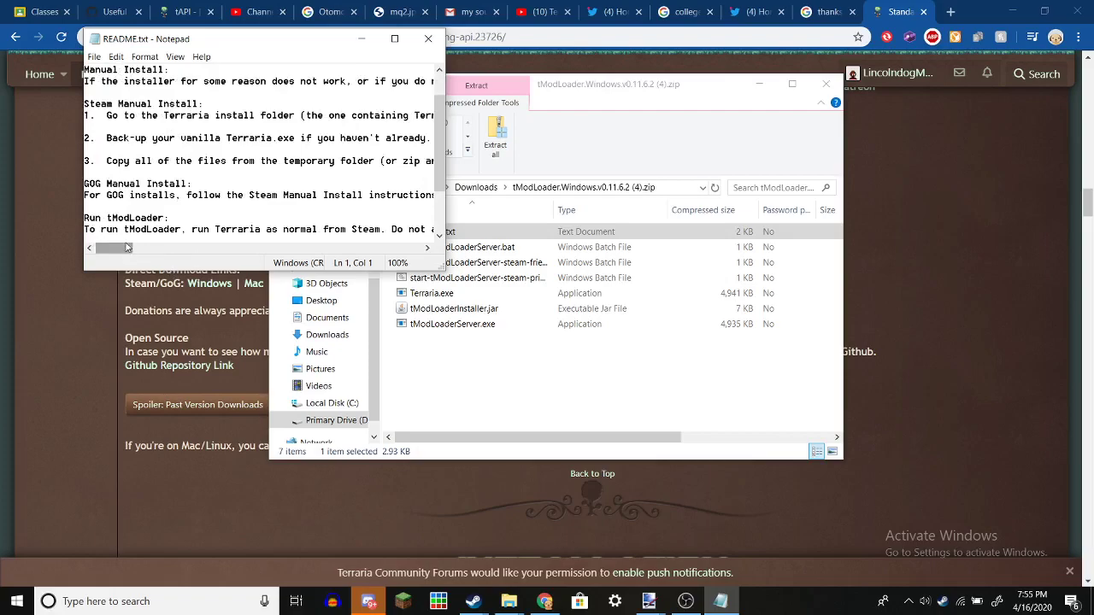
drag(133, 254, 177, 258)
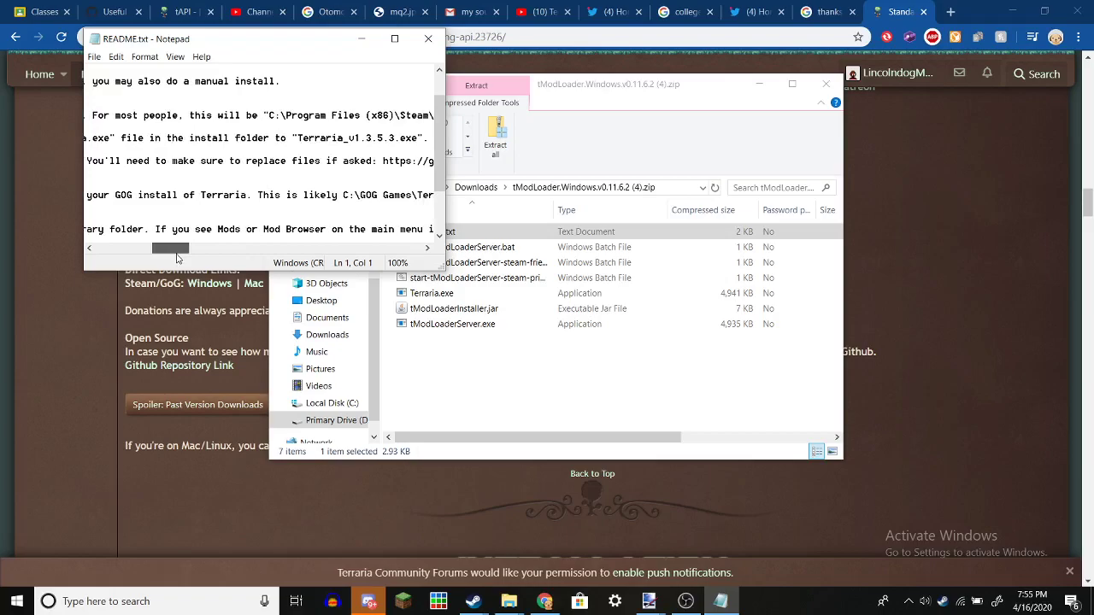
drag(177, 258, 180, 261)
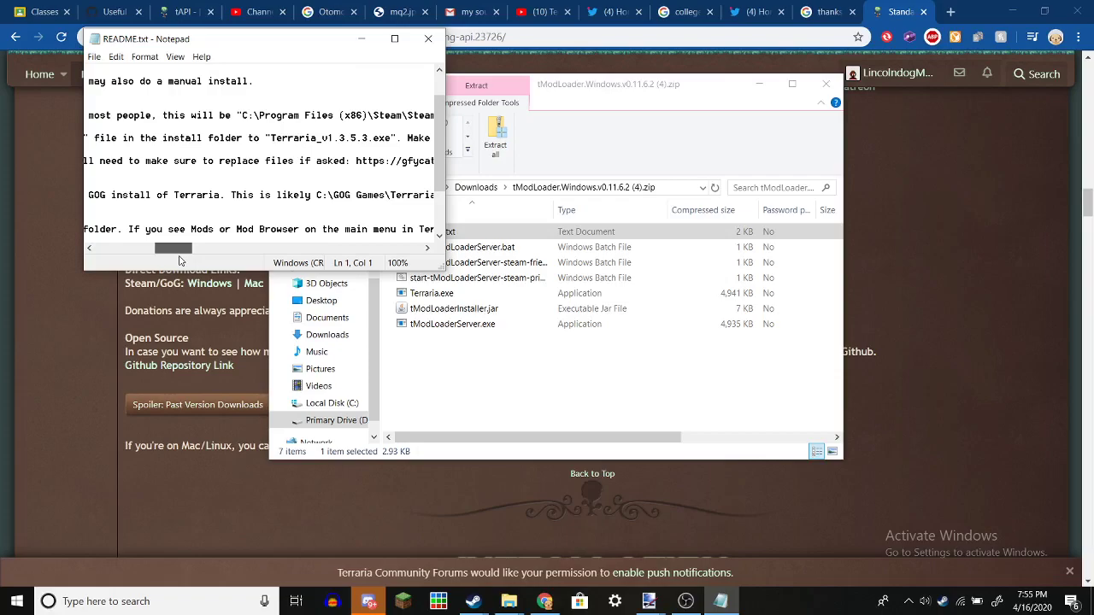
mouse_move(180, 261)
mouse_down()
mouse_move(204, 272)
mouse_move(192, 277)
mouse_up()
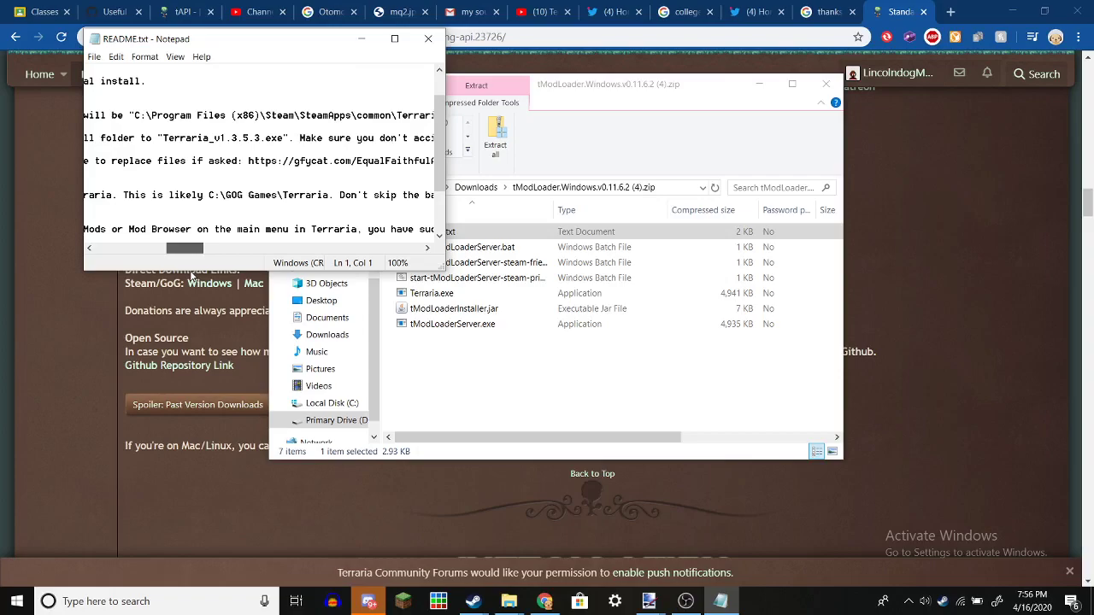
mouse_move(191, 277)
mouse_down()
mouse_move(229, 289)
mouse_move(272, 250)
mouse_up()
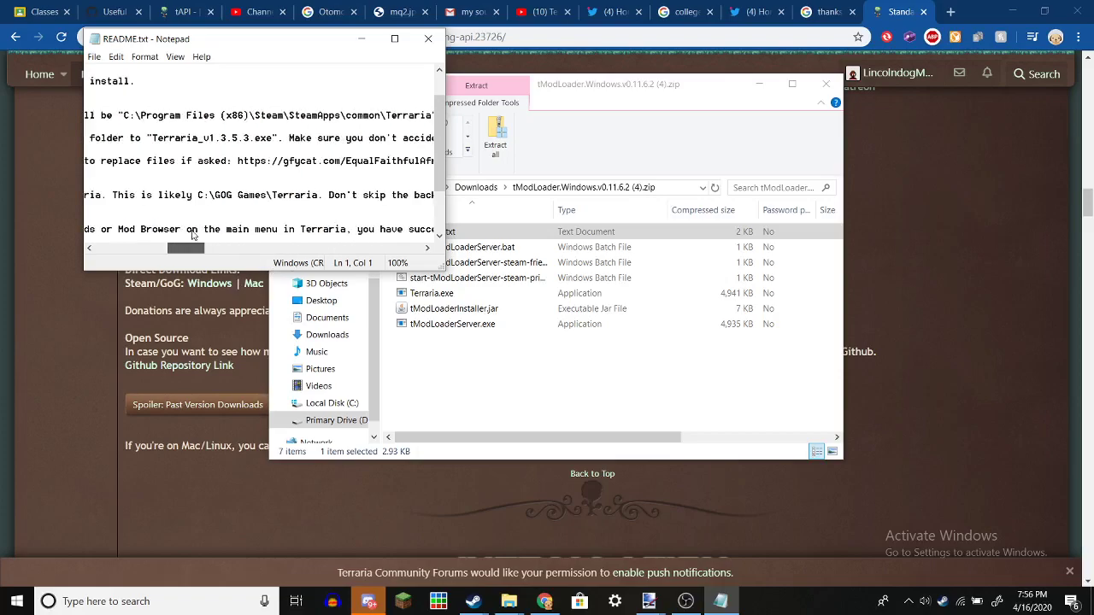
drag(272, 250, 106, 231)
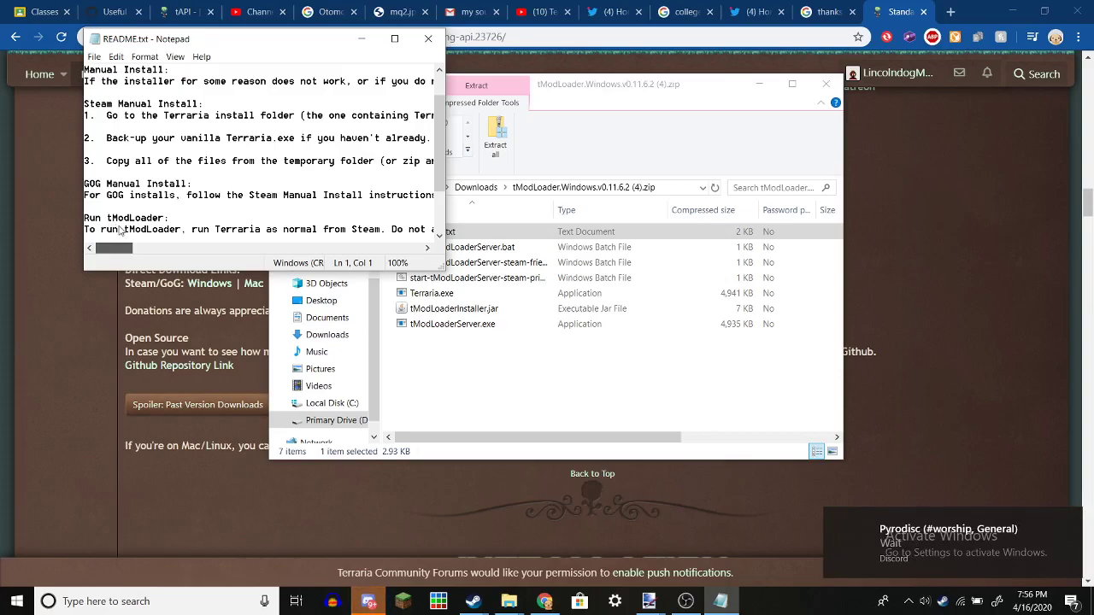
scroll(122, 229, right, 2)
scroll(128, 229, right, 1)
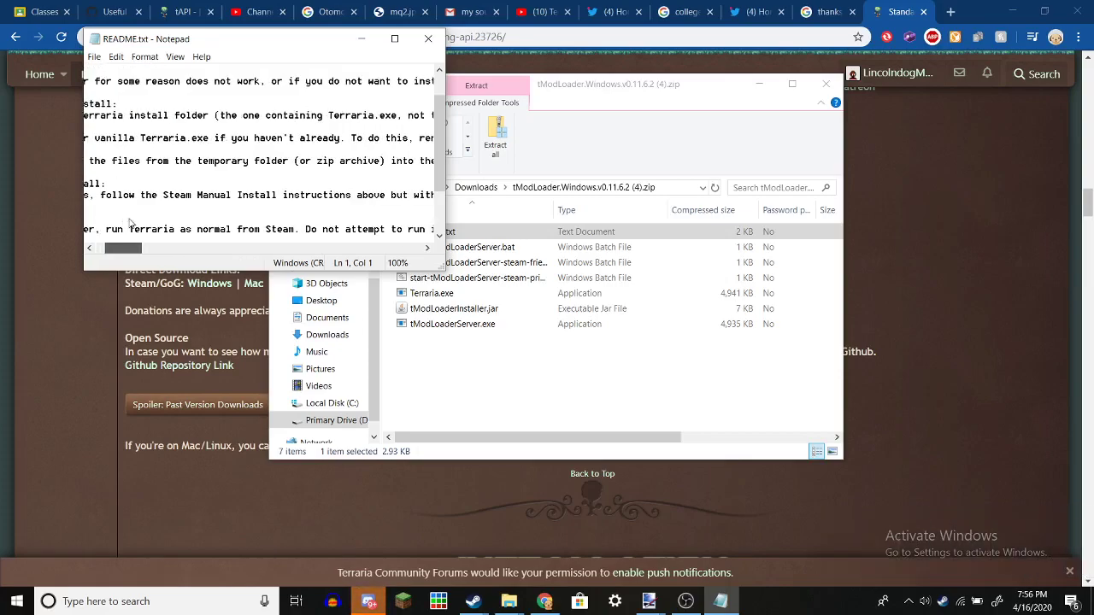
scroll(132, 233, right, 2)
scroll(137, 235, right, 2)
scroll(144, 239, right, 3)
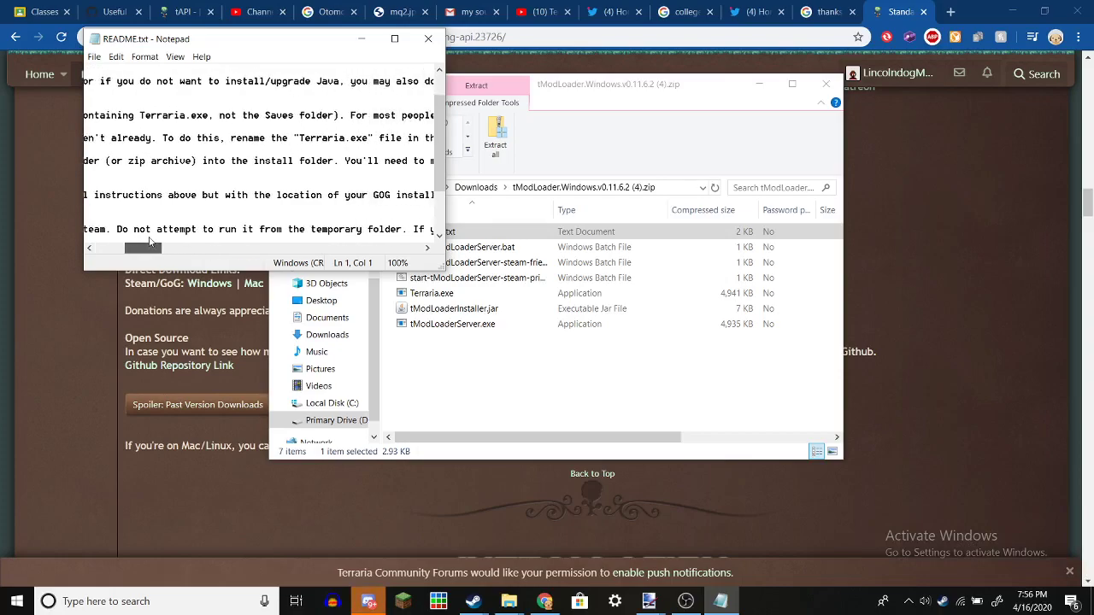
scroll(154, 244, right, 1)
scroll(155, 245, right, 2)
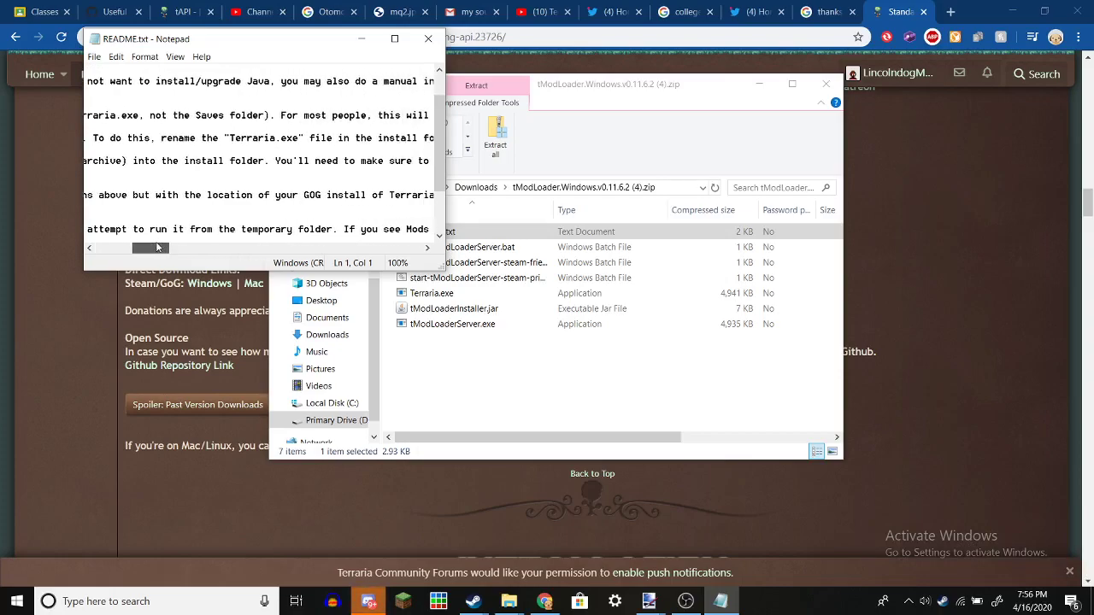
scroll(163, 247, right, 2)
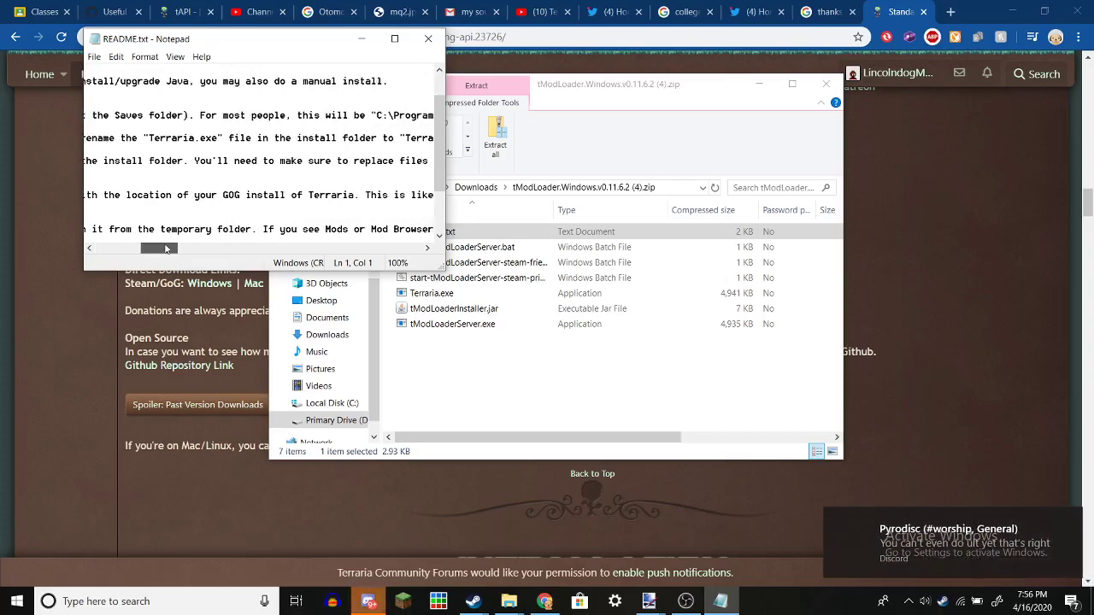
drag(163, 246, 179, 243)
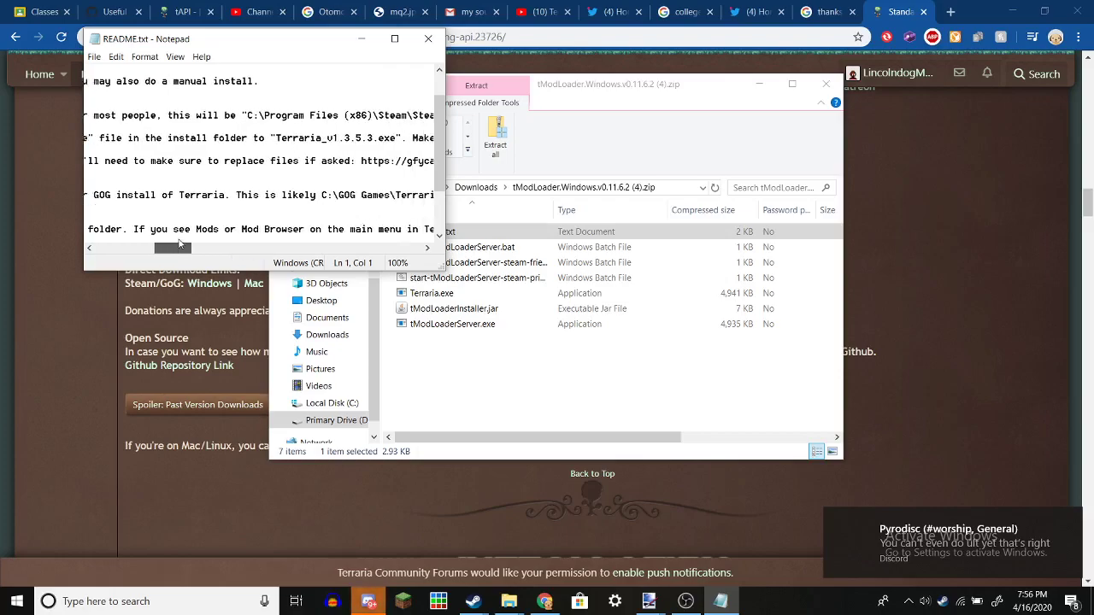
drag(180, 244, 182, 246)
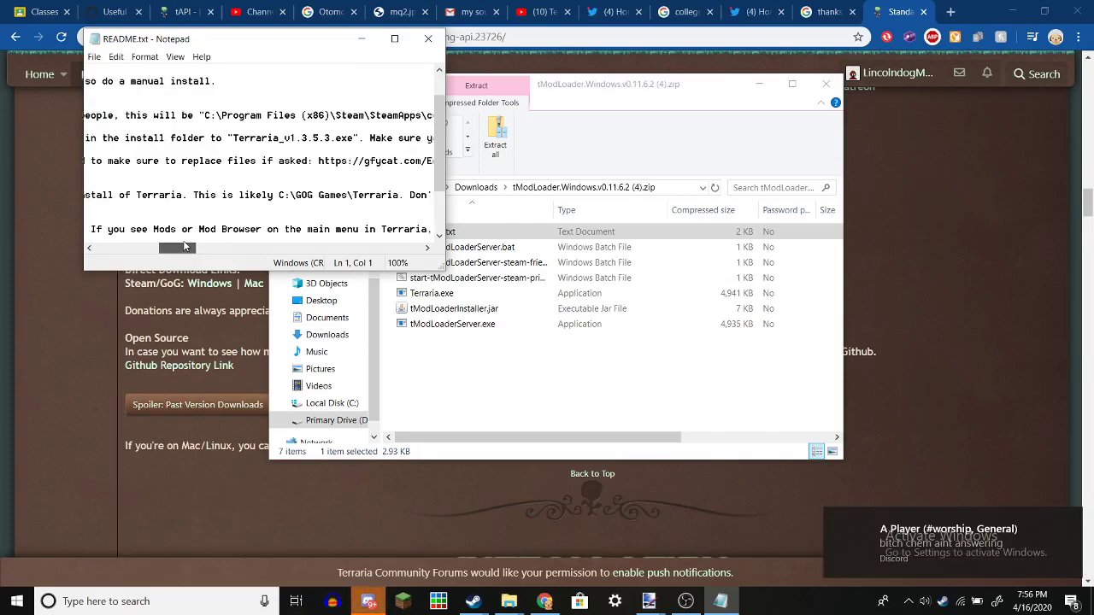
drag(182, 242, 186, 244)
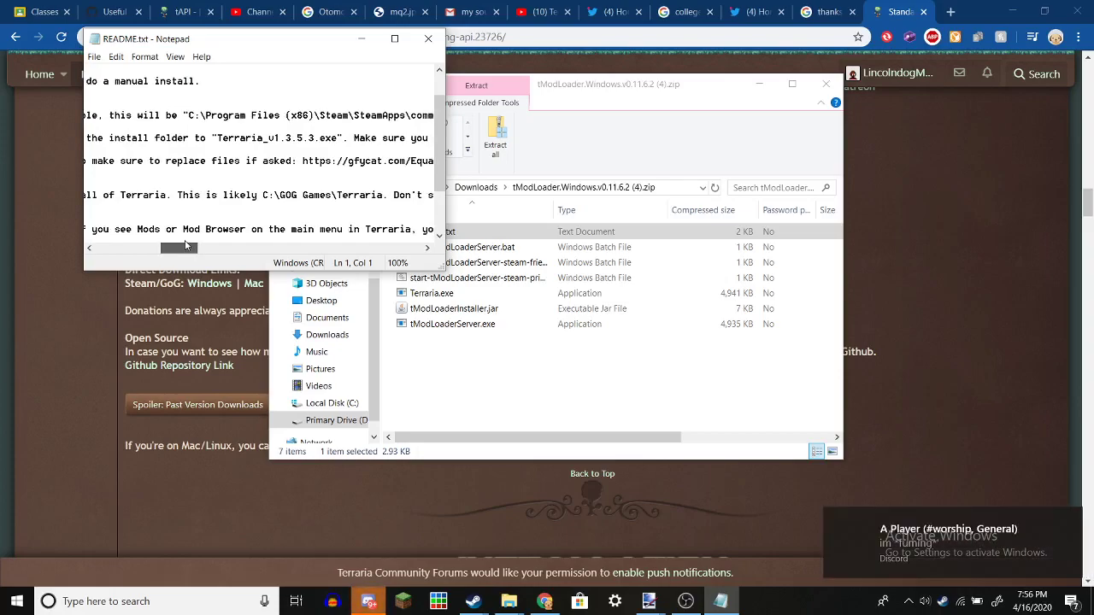
mouse_move(185, 245)
mouse_down()
mouse_move(334, 242)
mouse_move(226, 243)
mouse_move(144, 221)
mouse_move(118, 231)
mouse_up()
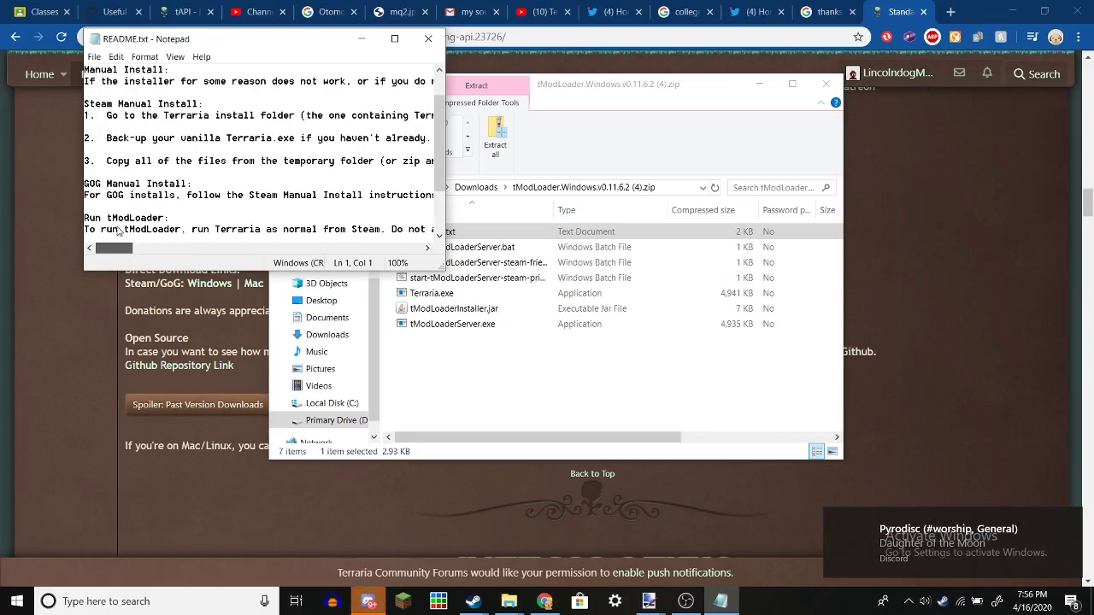
drag(122, 231, 154, 232)
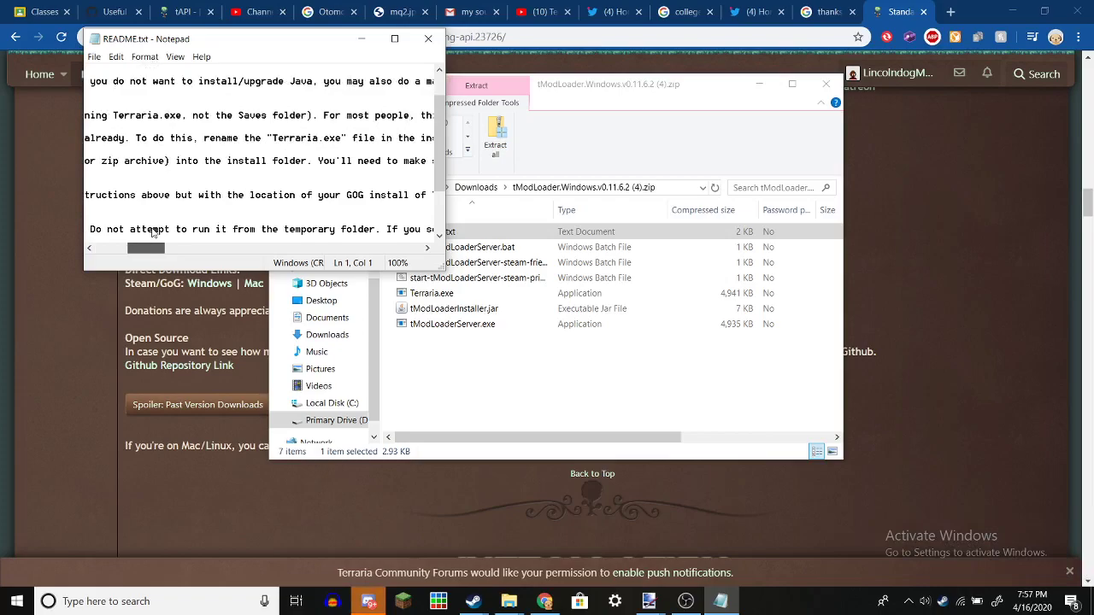
scroll(154, 232, right, 3)
click(155, 229)
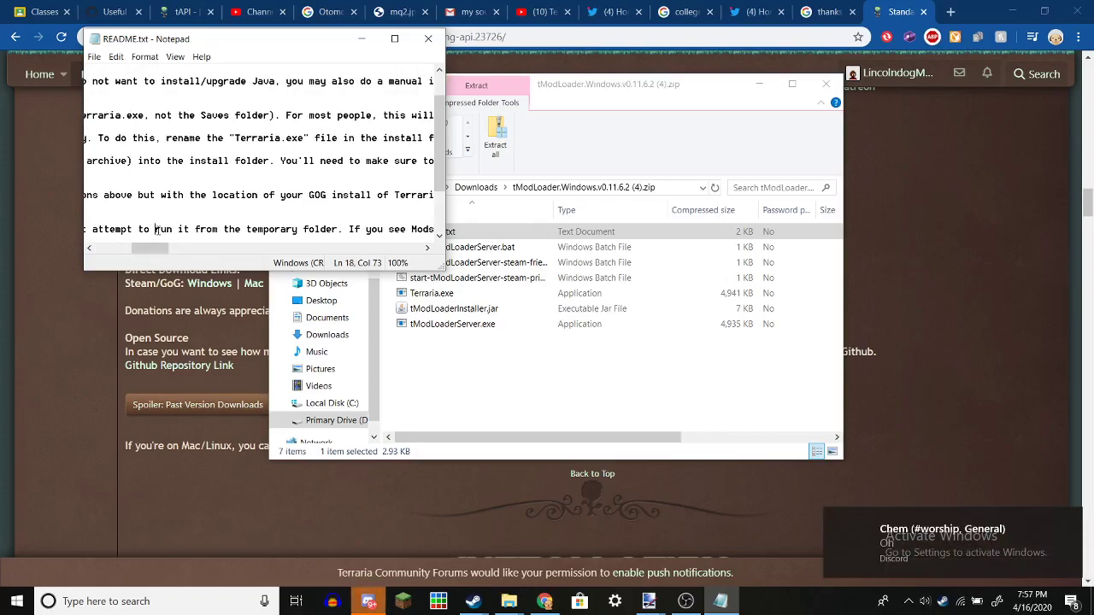
mouse_move(154, 248)
mouse_down()
mouse_move(213, 270)
mouse_move(96, 261)
mouse_up()
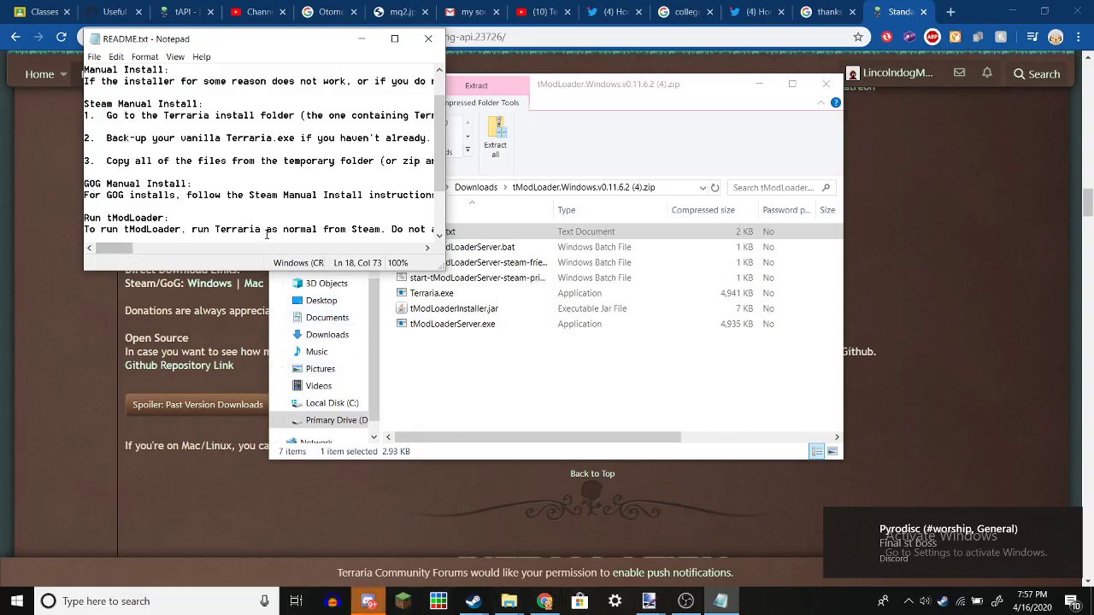
- Read the README to its end, including the reinstall note and how-to video link
scroll(273, 220, down, 1)
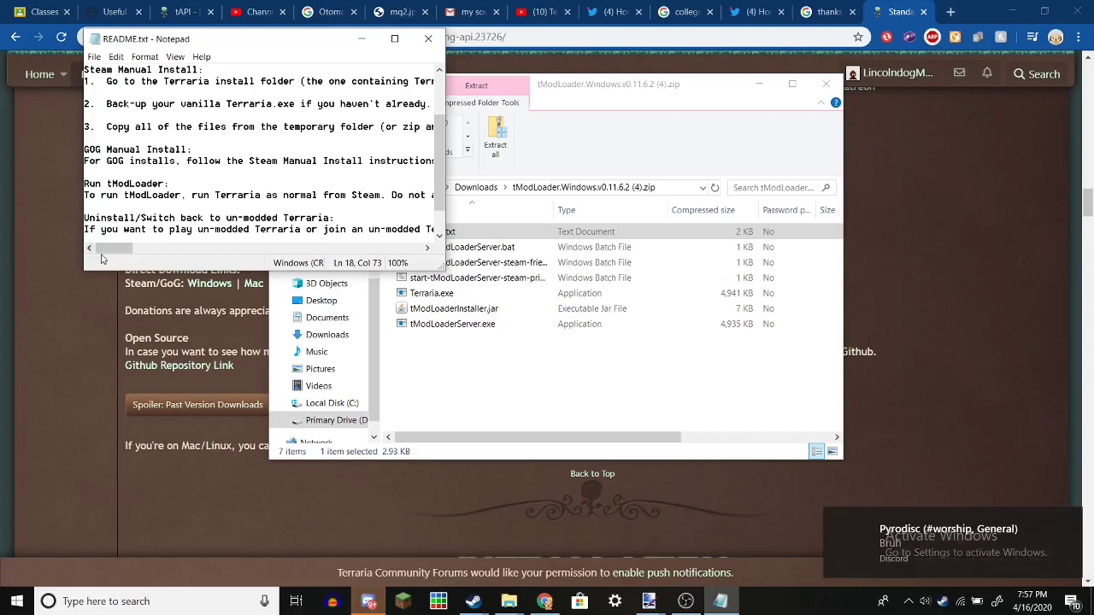
mouse_move(101, 253)
mouse_down()
mouse_move(182, 278)
mouse_move(381, 270)
mouse_move(195, 265)
mouse_move(235, 283)
mouse_move(275, 275)
mouse_move(311, 285)
mouse_move(300, 289)
mouse_move(307, 294)
mouse_move(345, 296)
mouse_move(326, 298)
mouse_move(358, 317)
mouse_move(411, 314)
mouse_up()
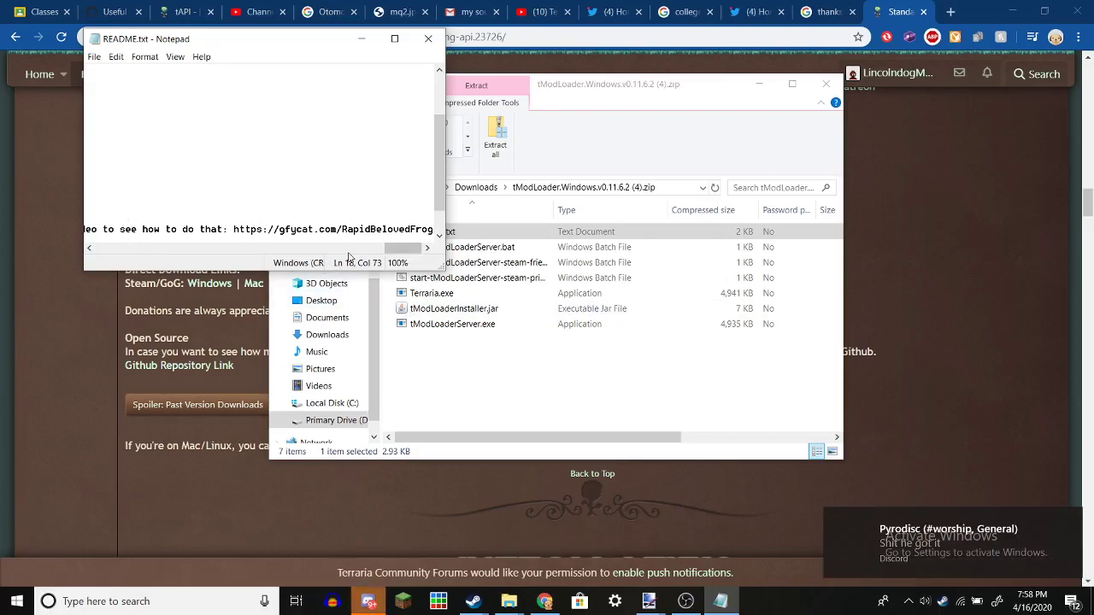
drag(402, 248, 397, 248)
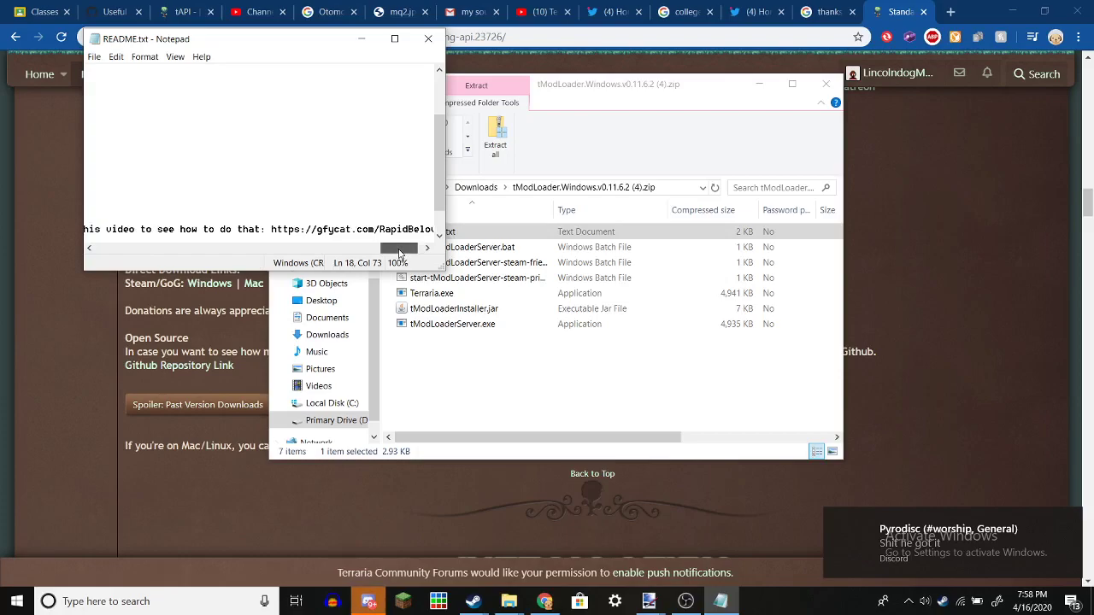
- Close the README and show the Terraria Modded page in the Steam library
click(439, 44)
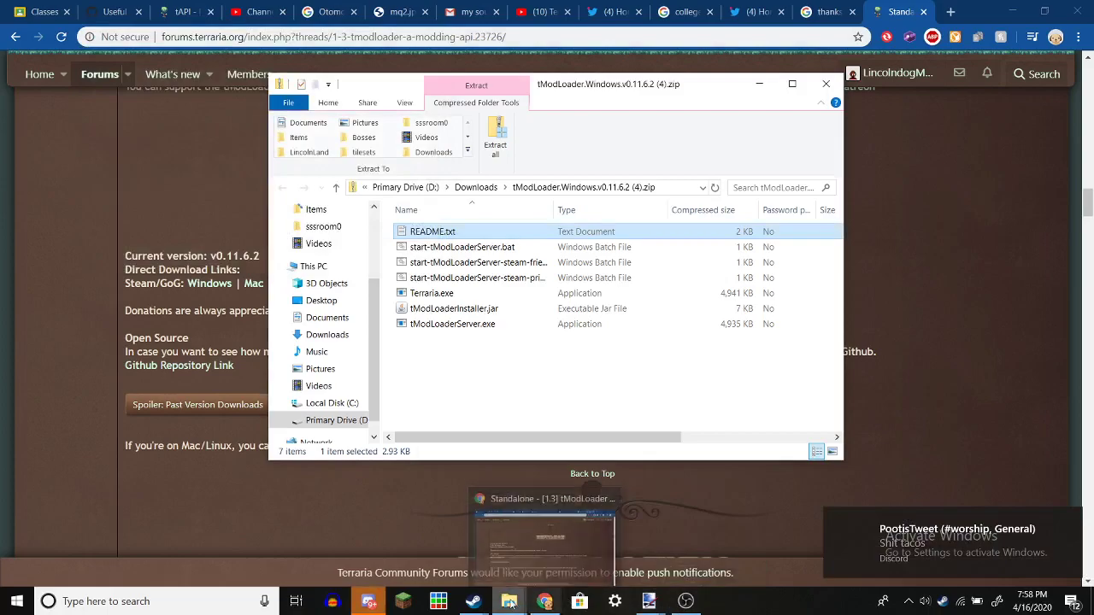
mouse_move(472, 600)
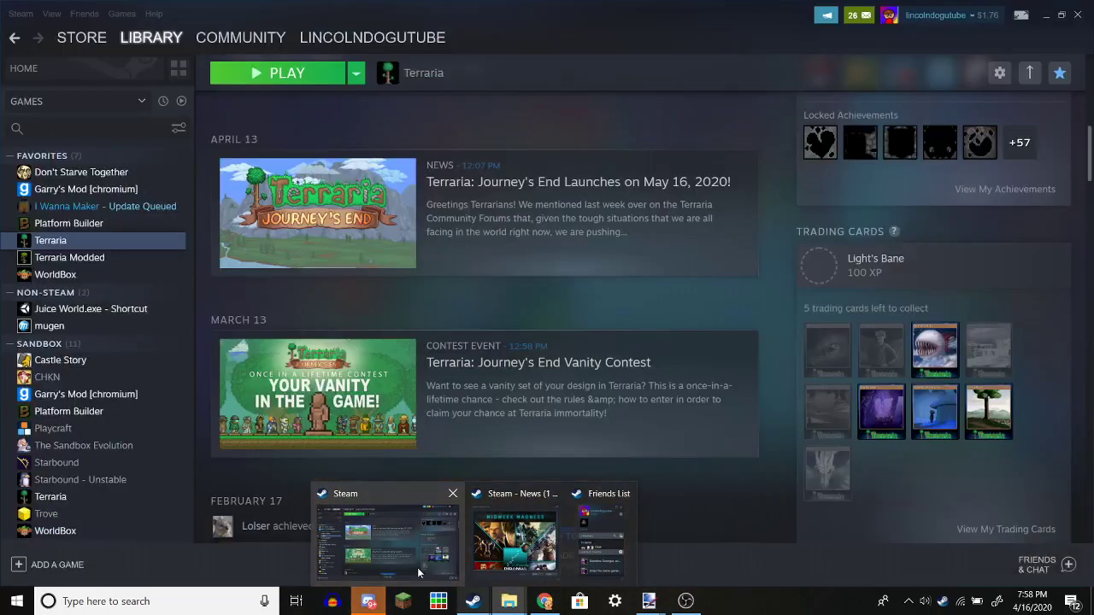
click(417, 568)
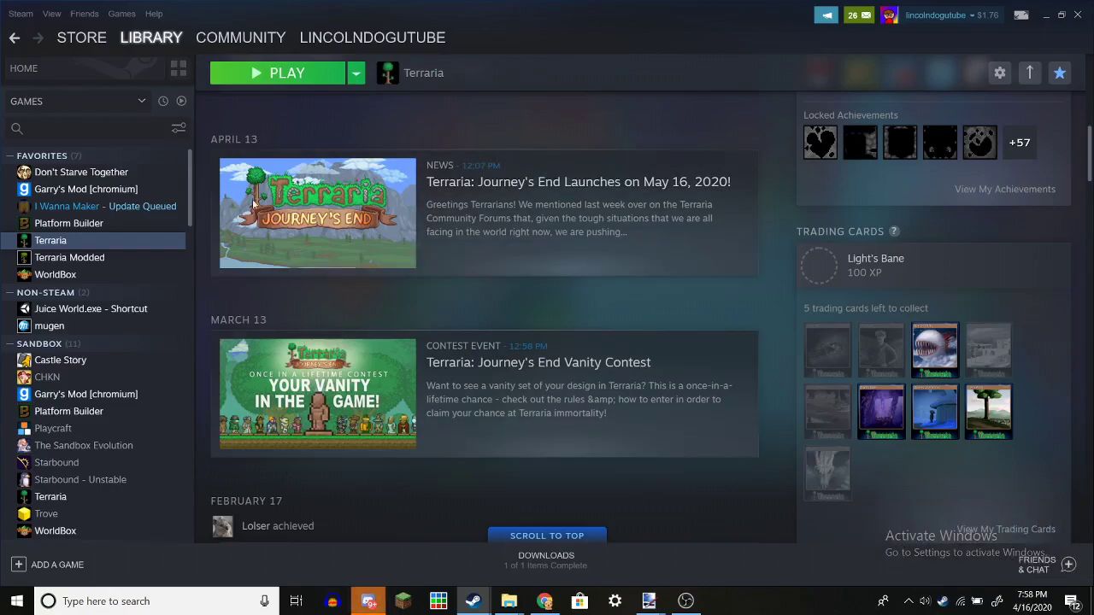
click(75, 256)
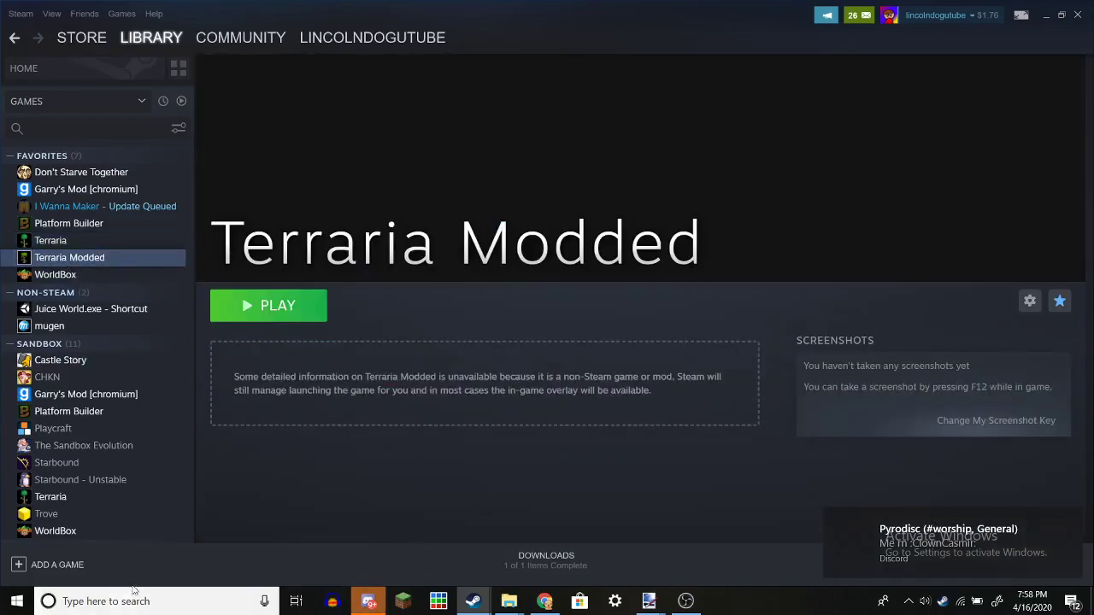
- Post 'SUT UP' in the Discord group chat, then switch back to Steam
click(368, 601)
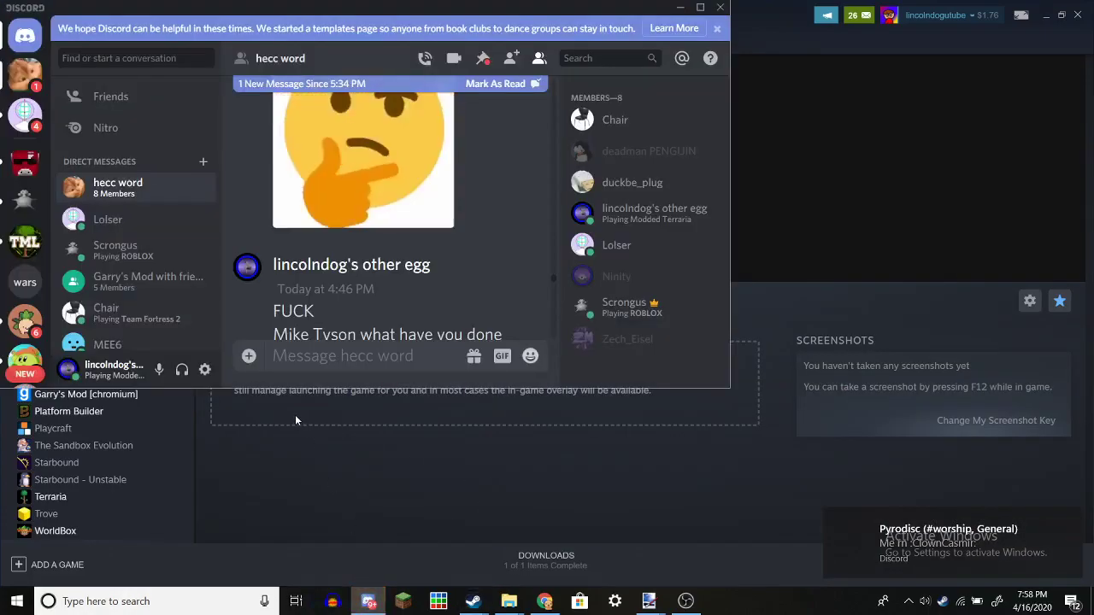
text(SUT)
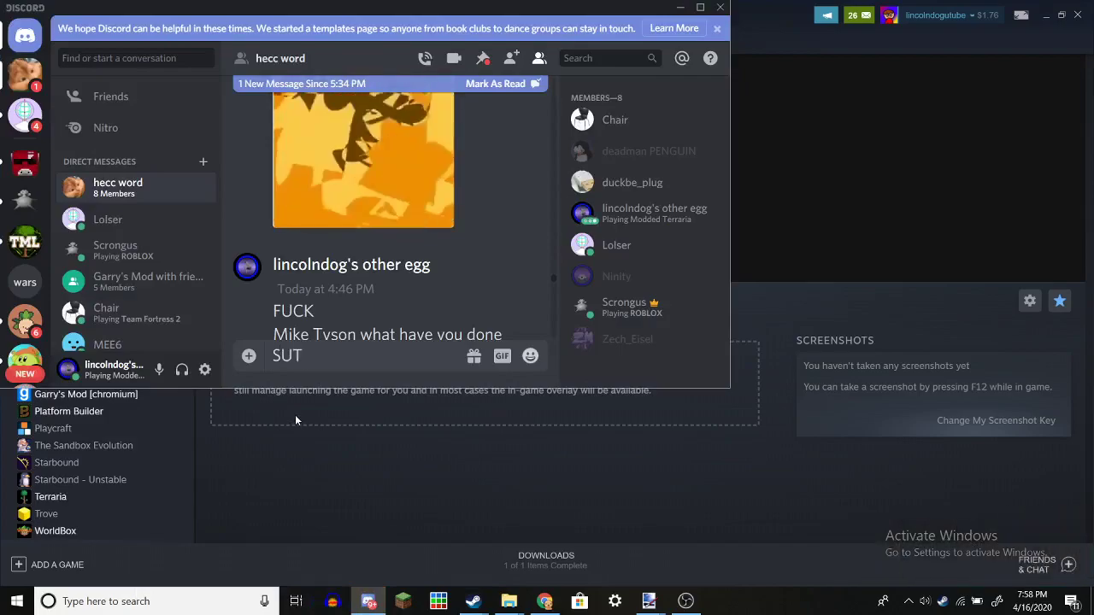
text( UP)
key(Return)
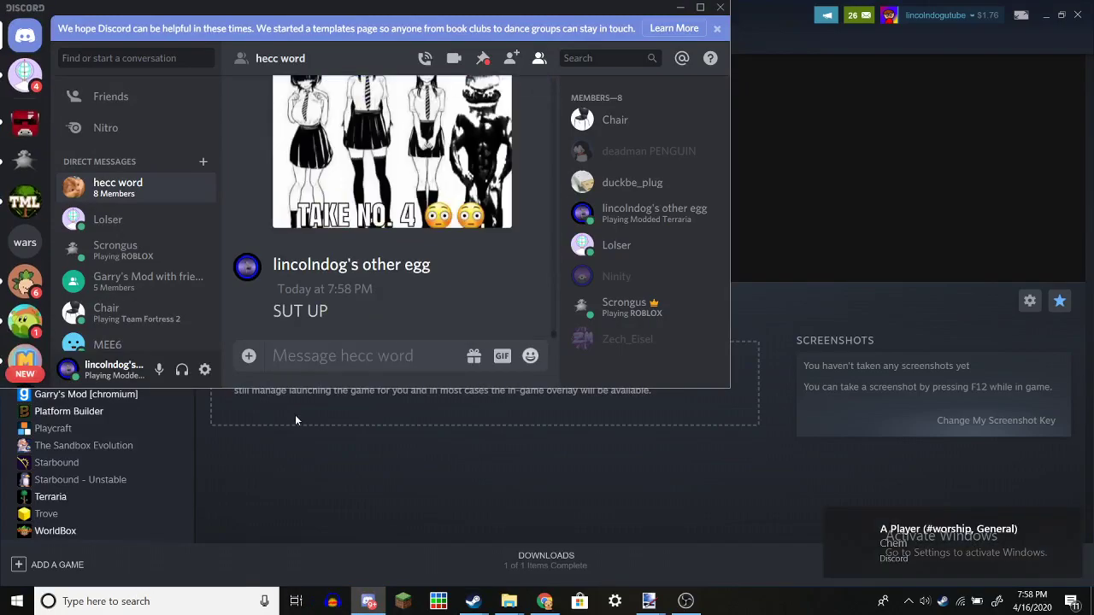
scroll(373, 229, up, 3)
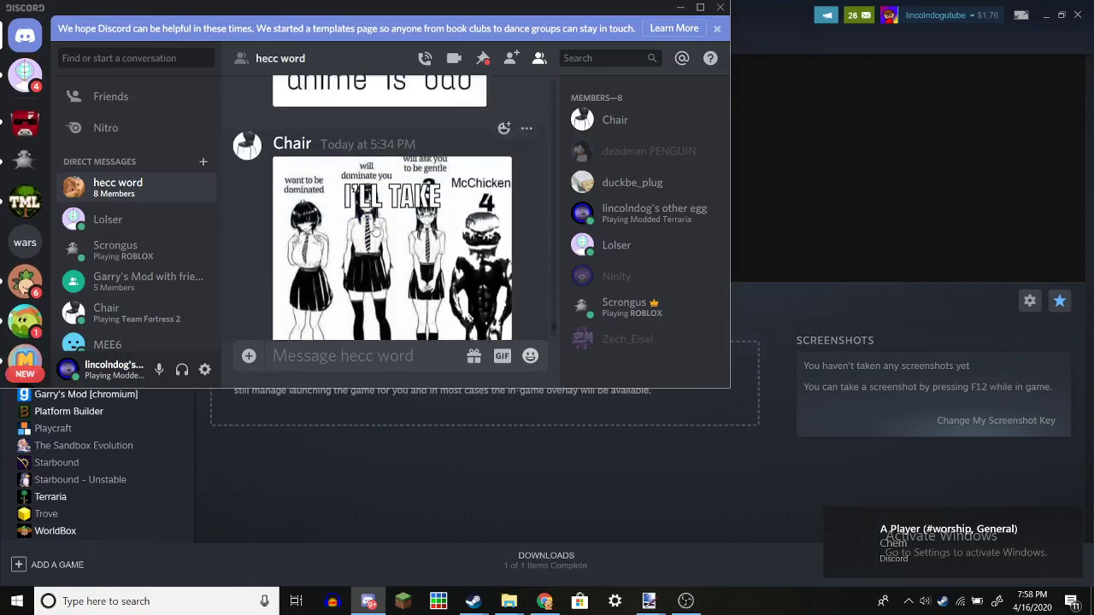
click(407, 457)
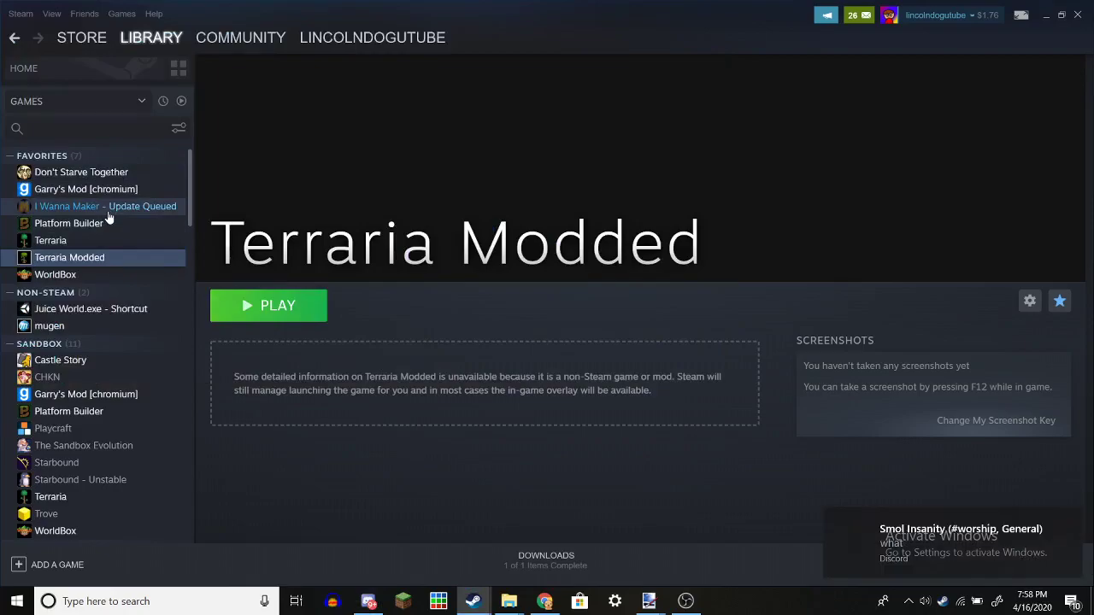
- Launch Audacity, type 'SSSSS' in Discord, hide Discord, and return to Terraria Modded
click(333, 601)
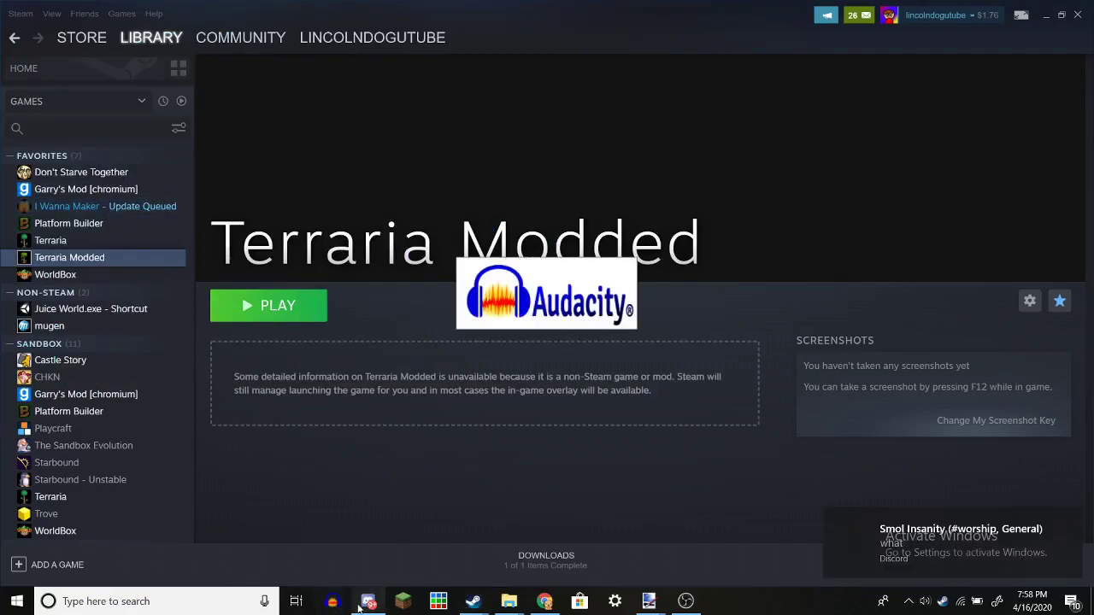
click(363, 602)
text(SSSSS)
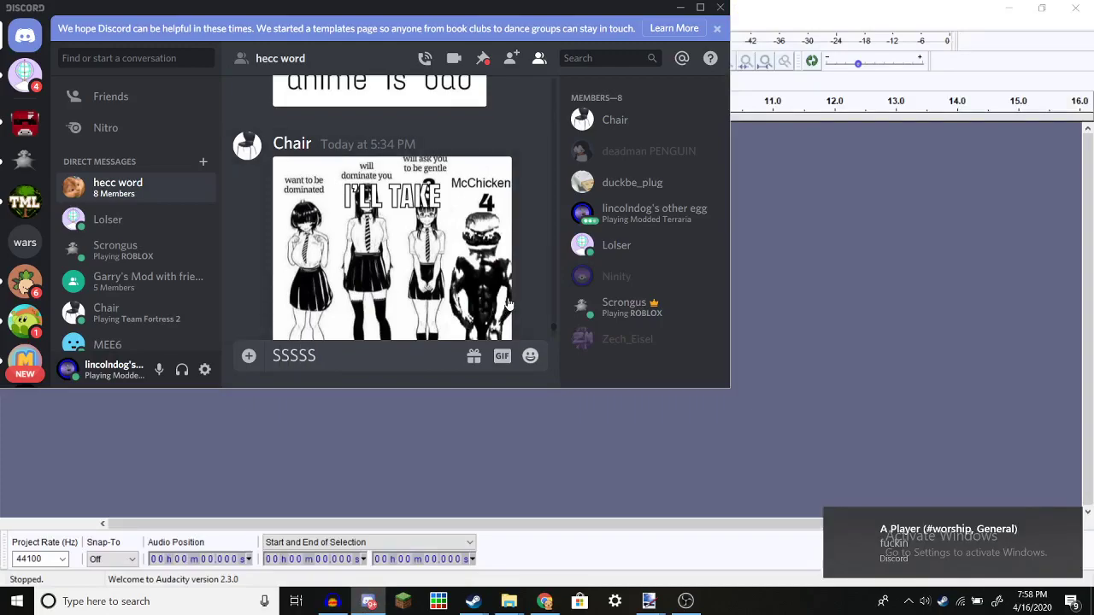
click(720, 7)
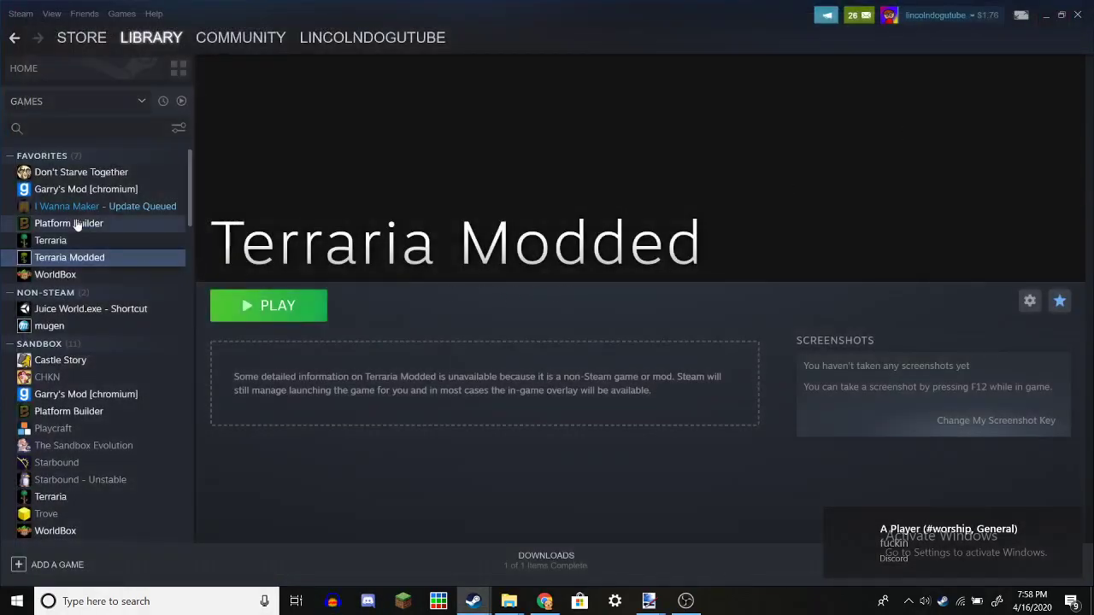
click(105, 258)
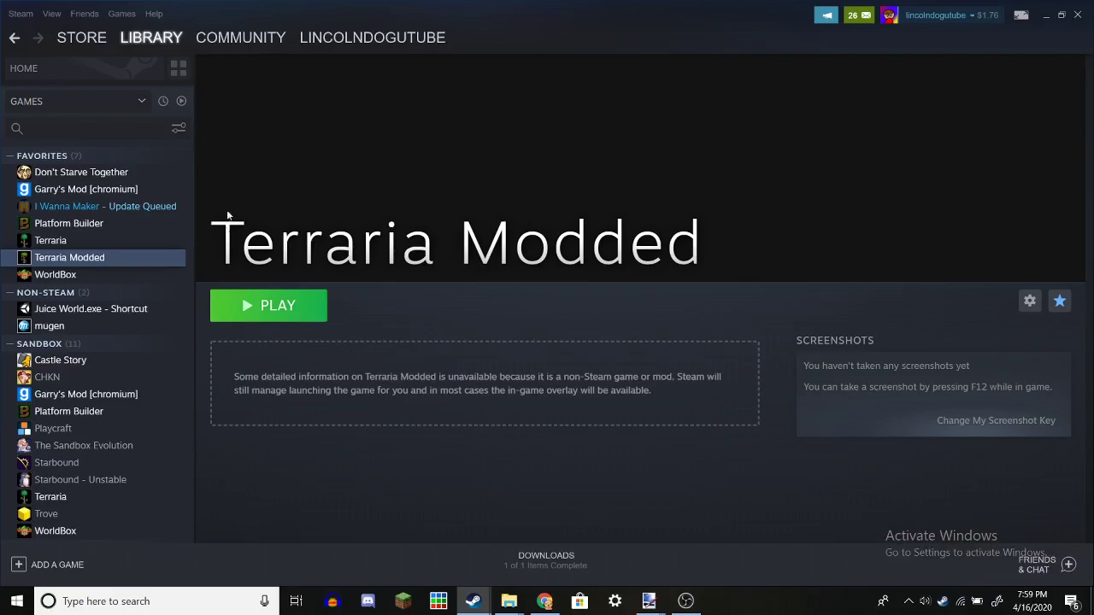
- Bring the still-recording OBS Studio window in front of Steam
click(685, 600)
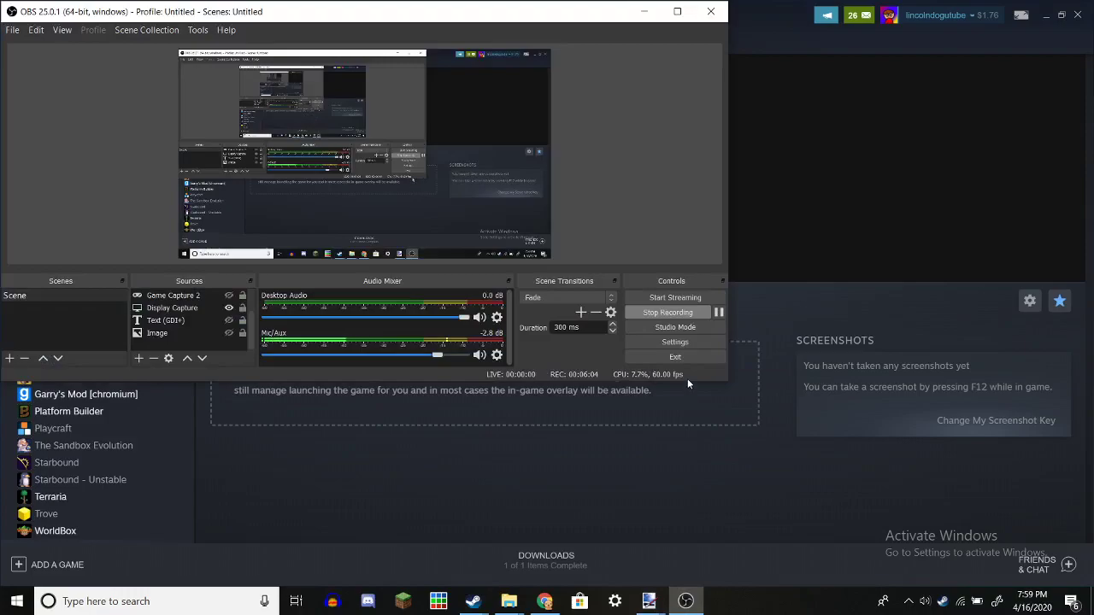